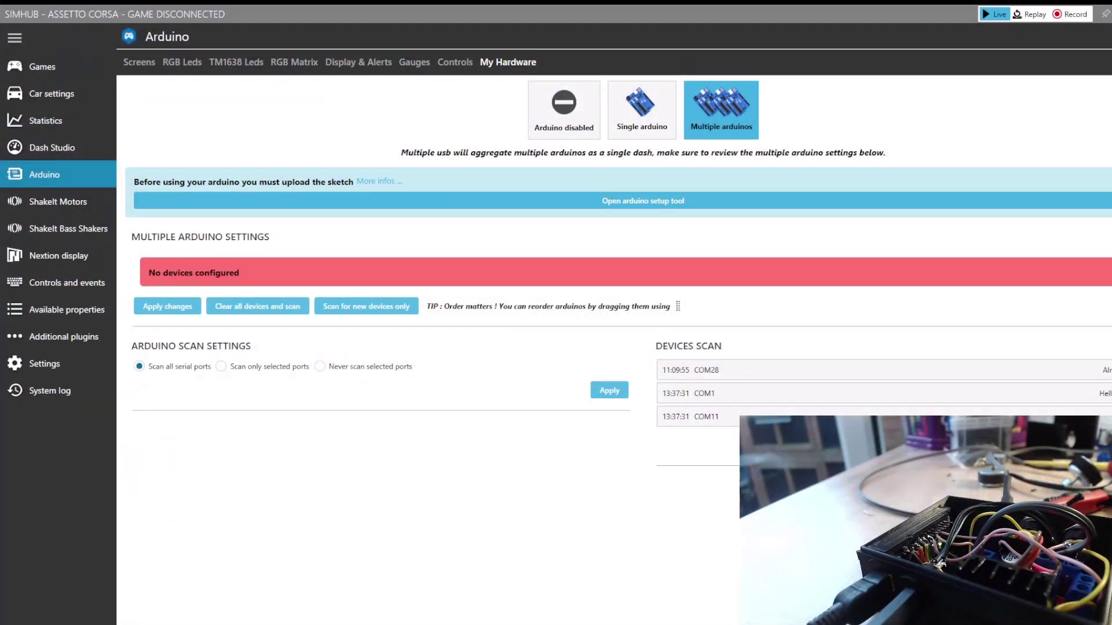
Open Device Manager and expand Ports (COM & LPT) to locate USB-SERIAL CH340 on COM11
key("super+x")
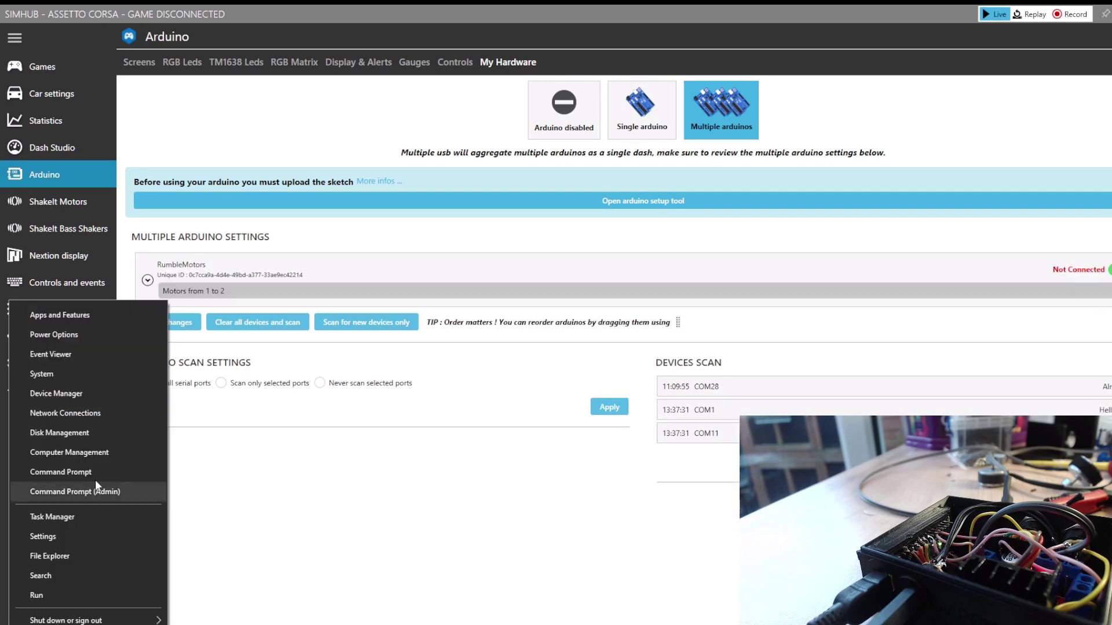
left_click(77, 404)
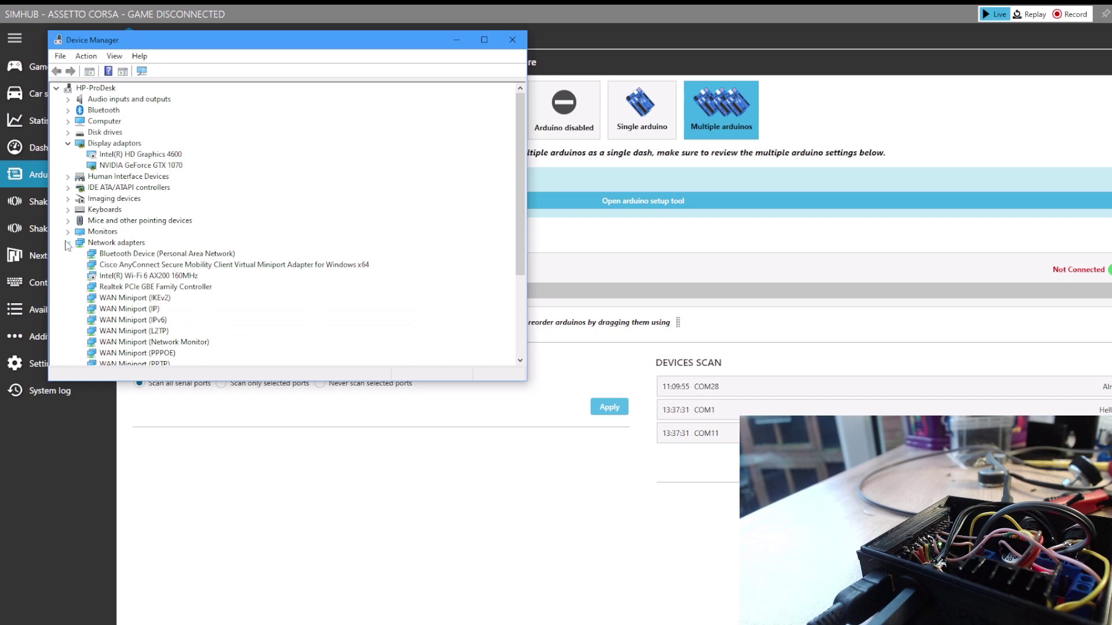
left_click(68, 244)
left_click(124, 267)
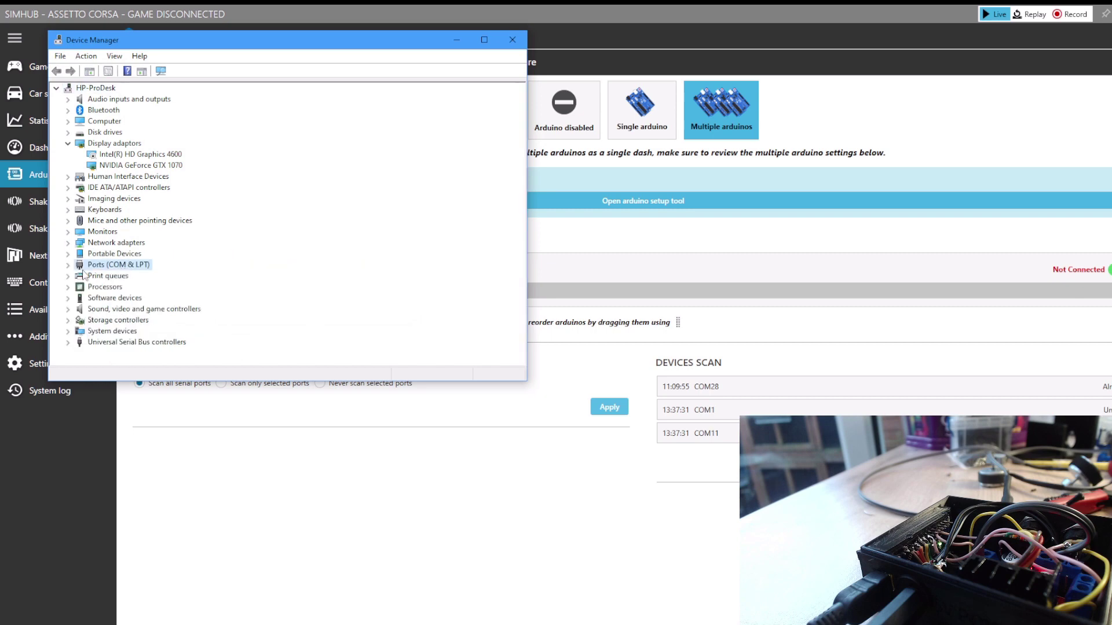
left_click(68, 266)
left_click(127, 287)
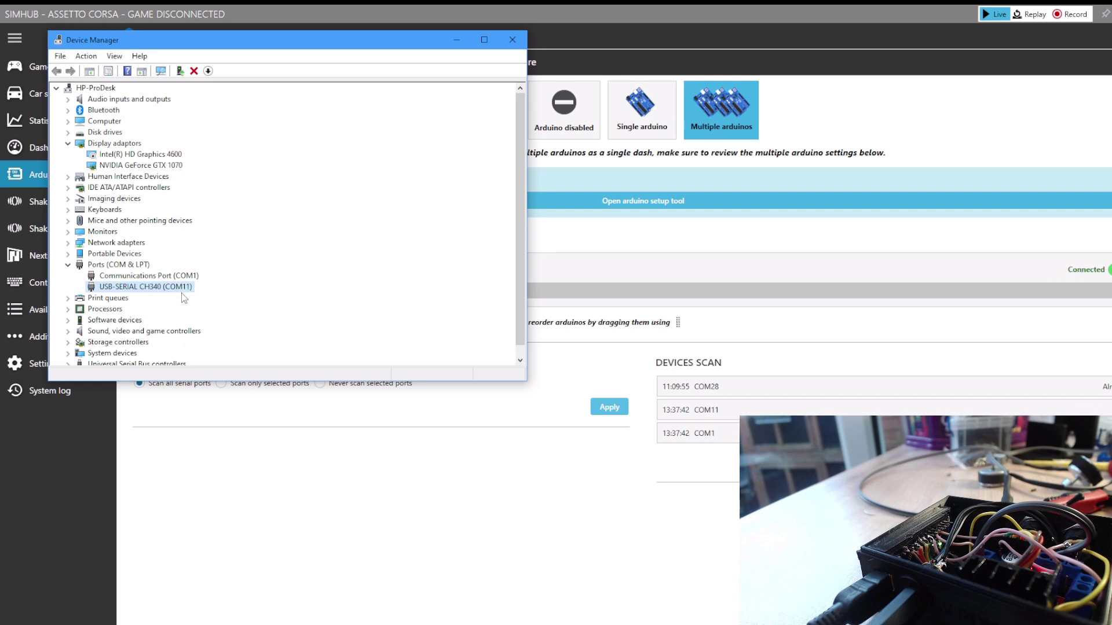
Close Device Manager, dismiss the network error, and start a new Arduino sketch from scratch
left_click(513, 39)
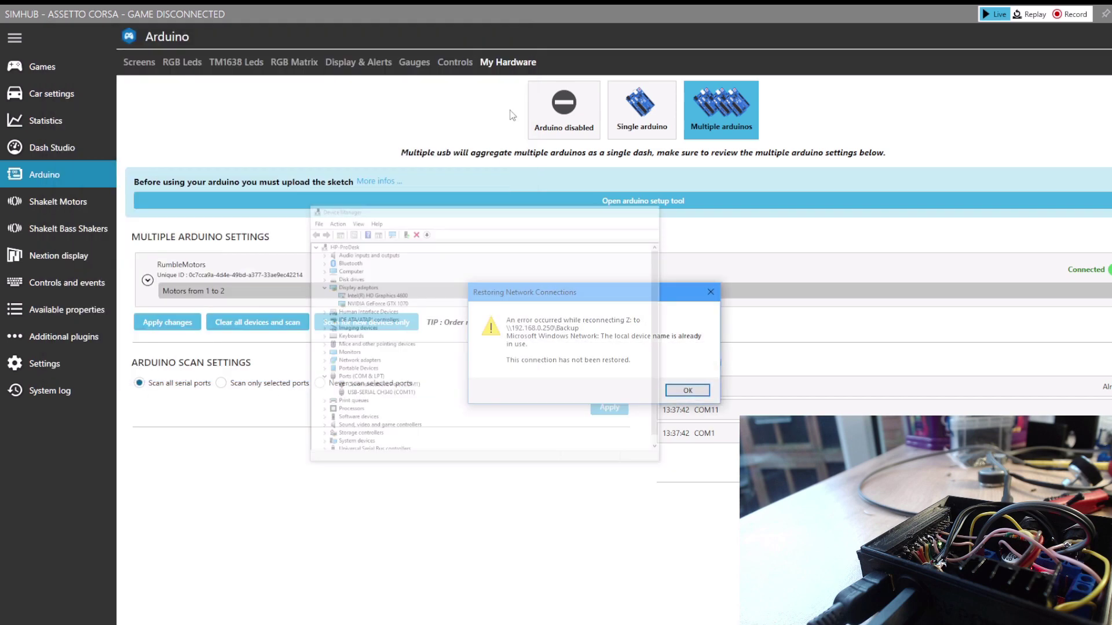
left_click(688, 389)
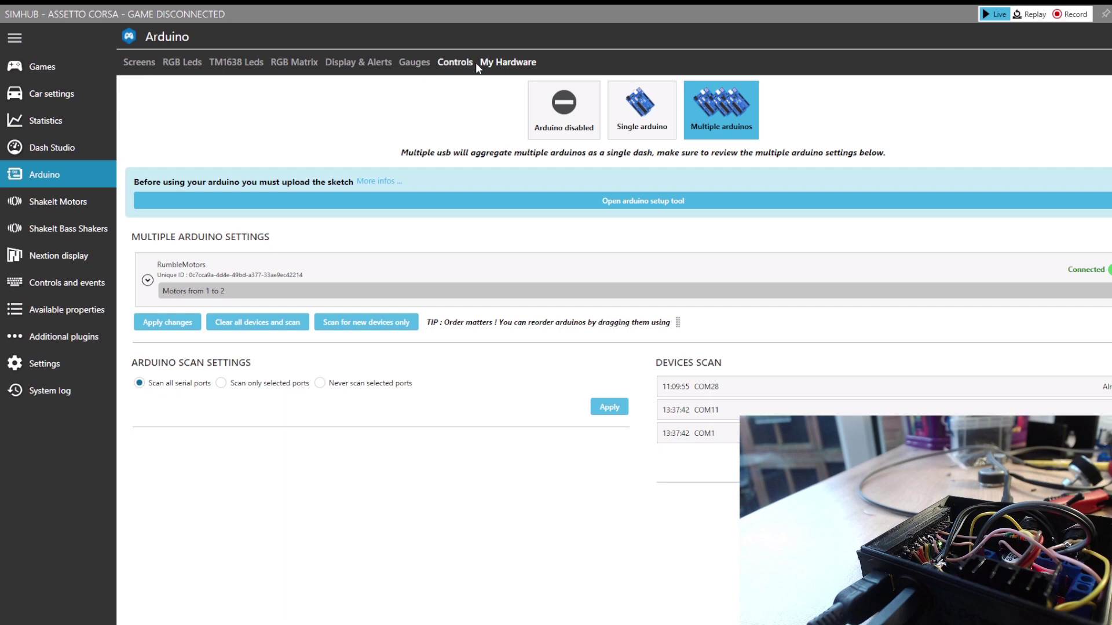
left_click(652, 207)
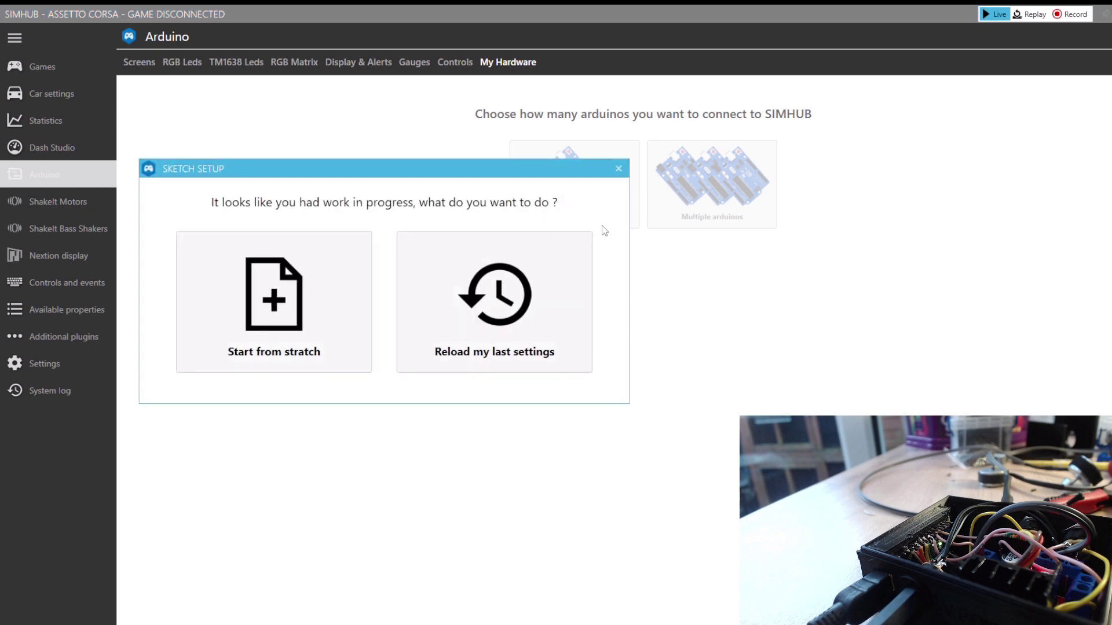
left_click(300, 284)
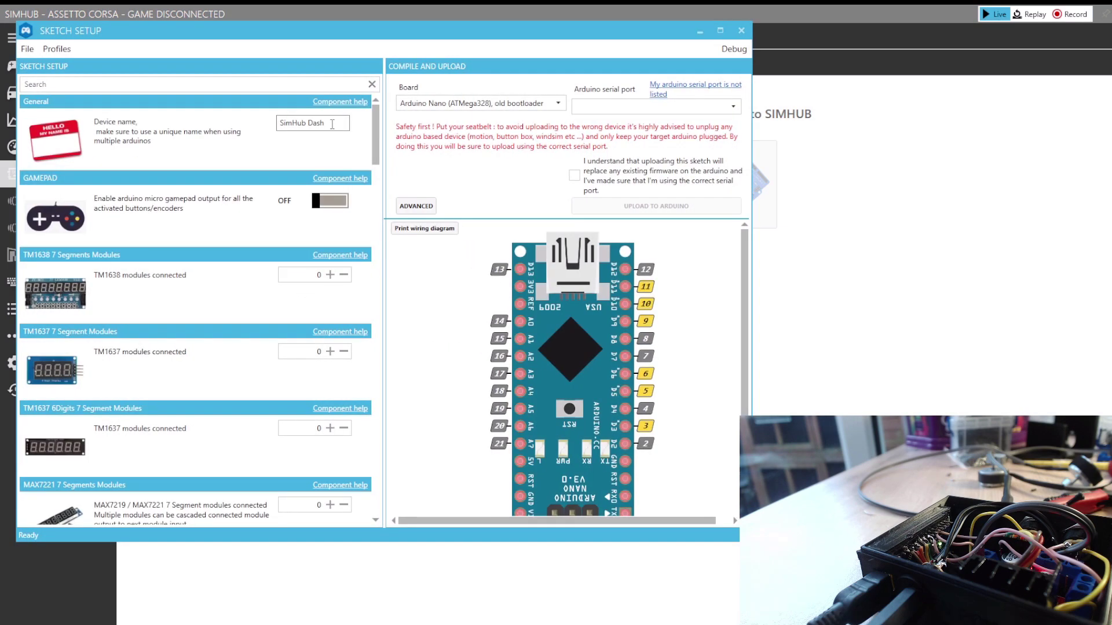
Rename the sketch device to RumbleMotors and switch on the SHAKEIT L298N Motors Board
left_click(332, 124)
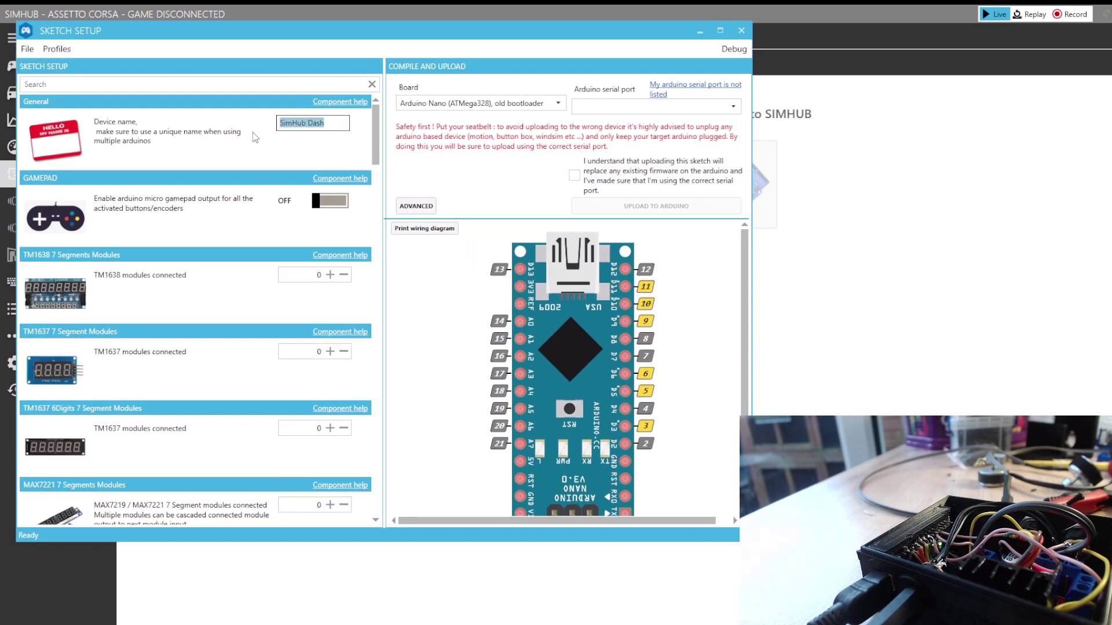
type("RumbleMotors")
scroll(224, 267, "down", 6)
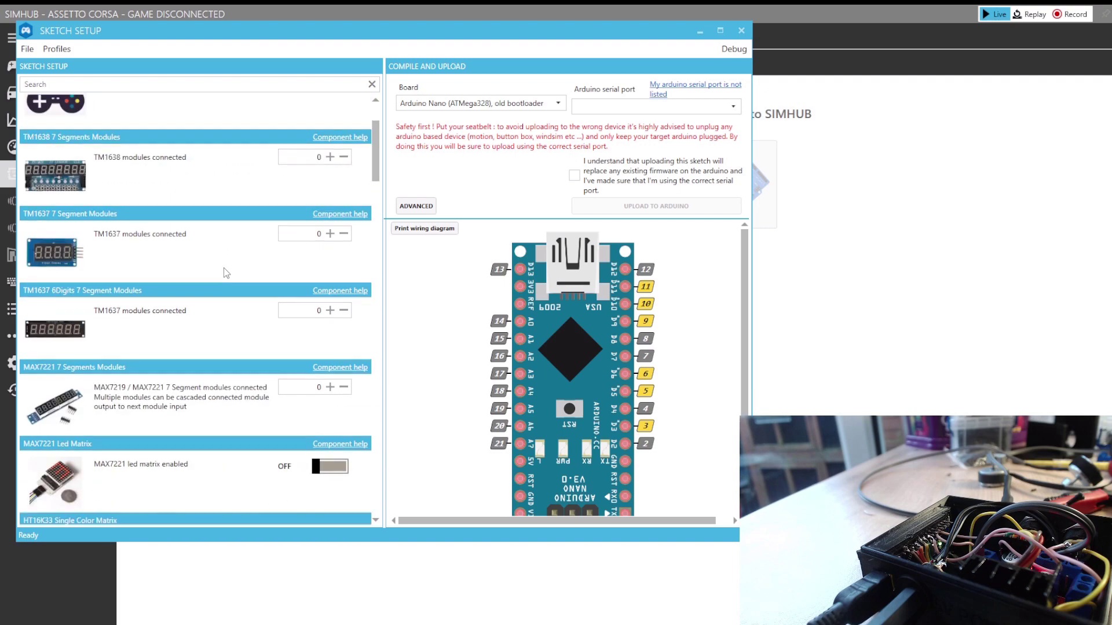
scroll(230, 287, "down", 15)
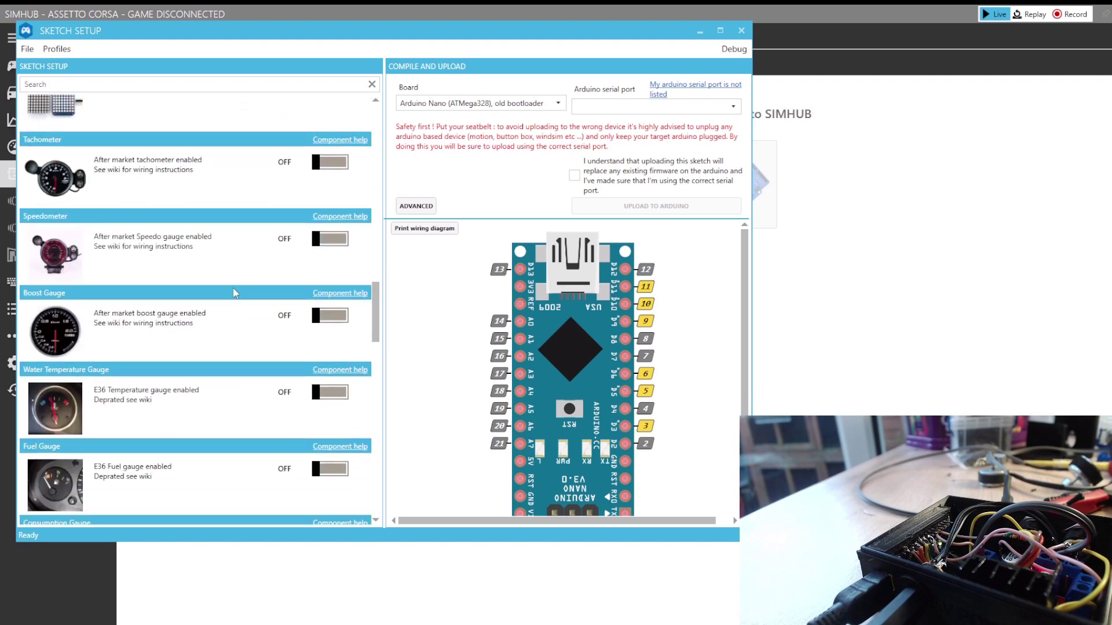
scroll(233, 289, "down", 8)
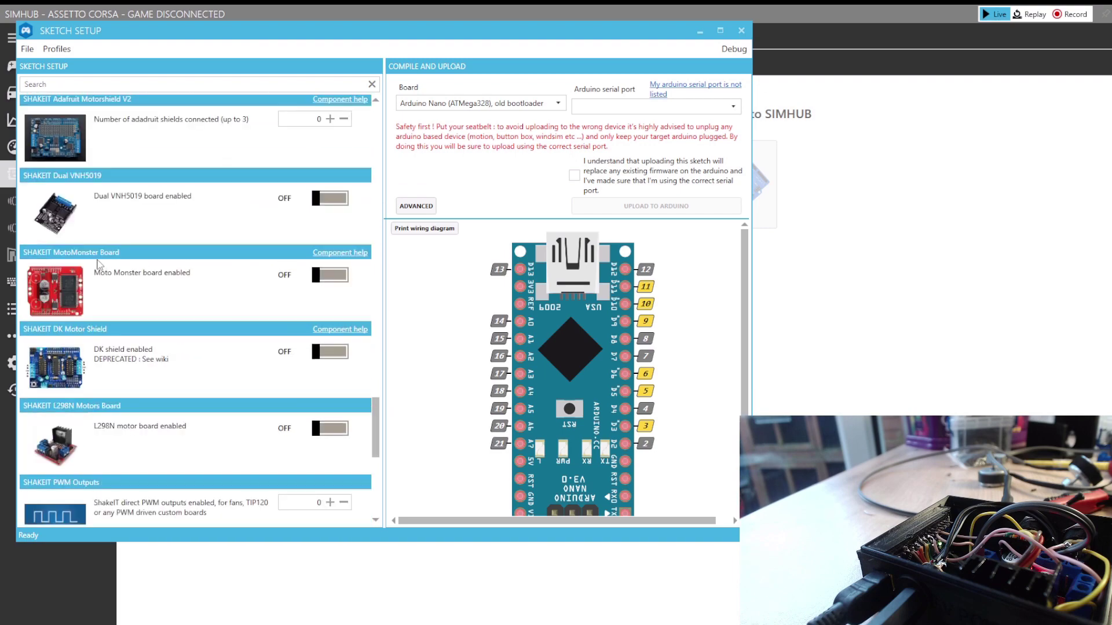
scroll(185, 290, "down", 4)
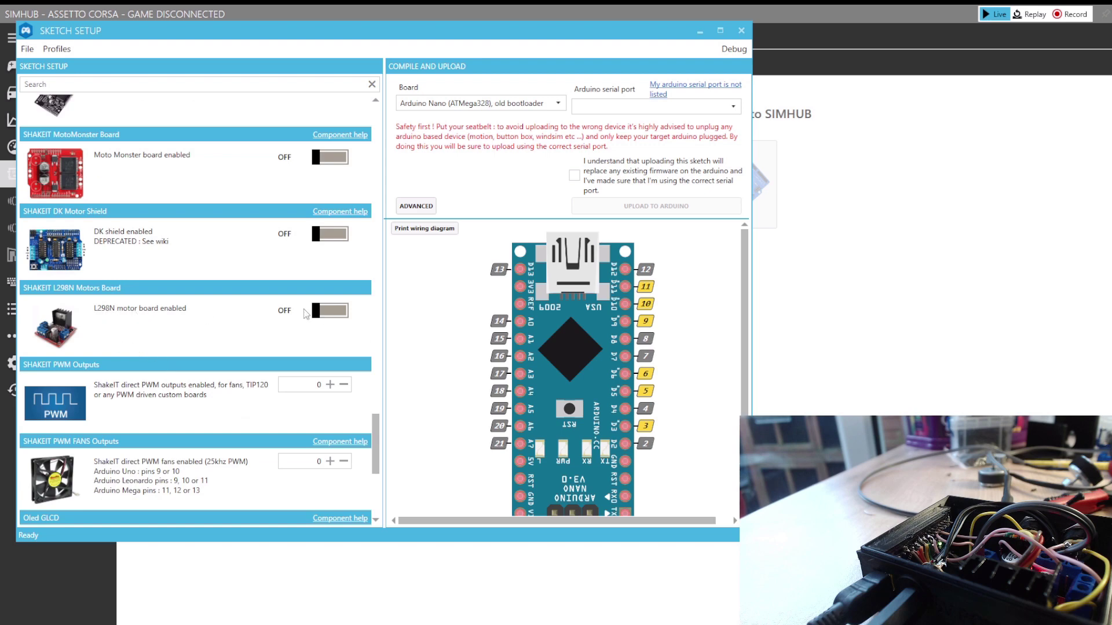
left_click(331, 312)
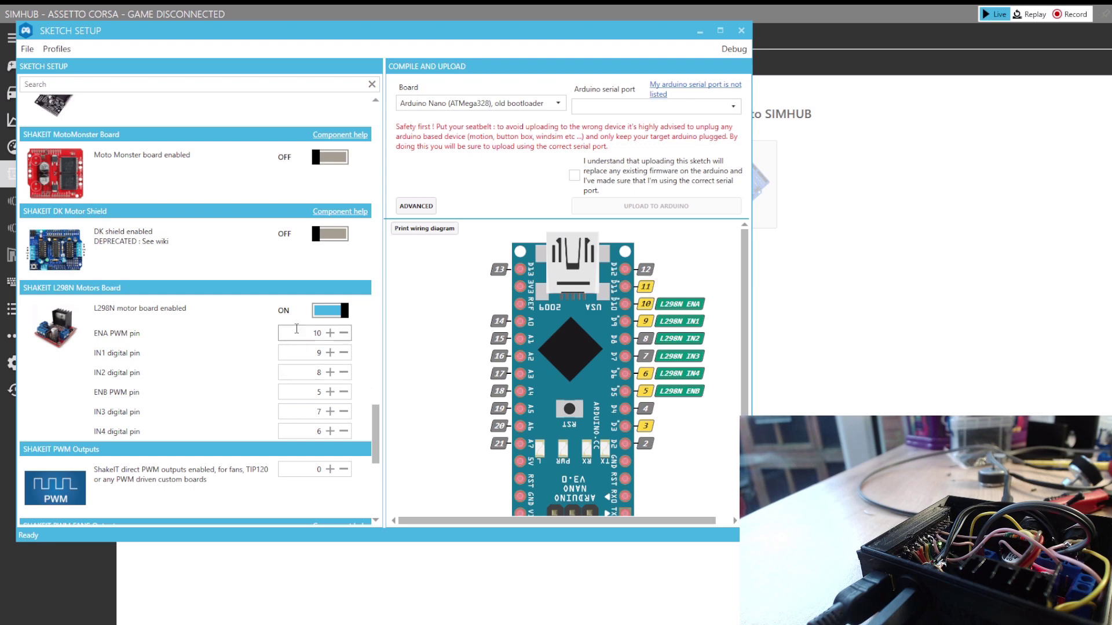
scroll(365, 324, "up", 5)
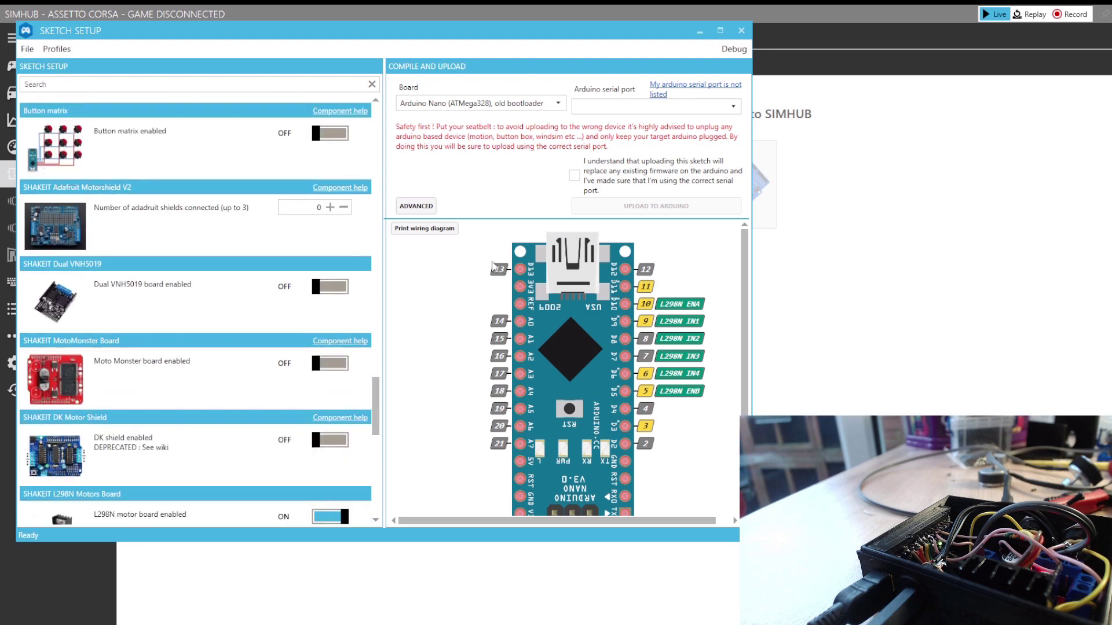
Select port COM11 USB-SERIAL CH340, accept the overwrite warning, keep Nano old bootloader, and upload
left_click(613, 110)
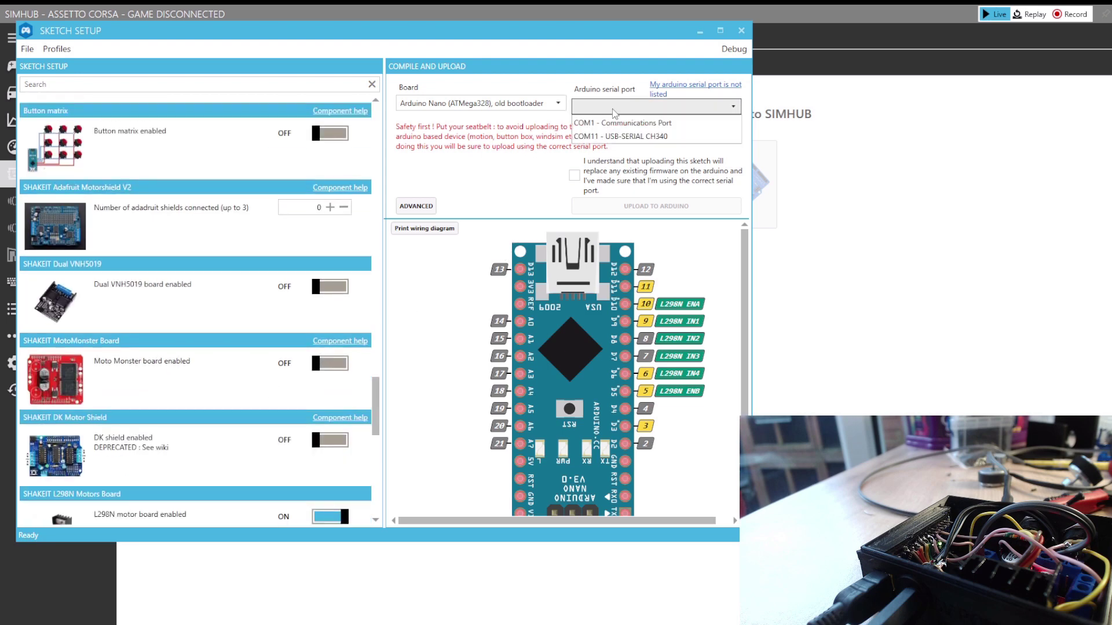
left_click(597, 137)
left_click(575, 175)
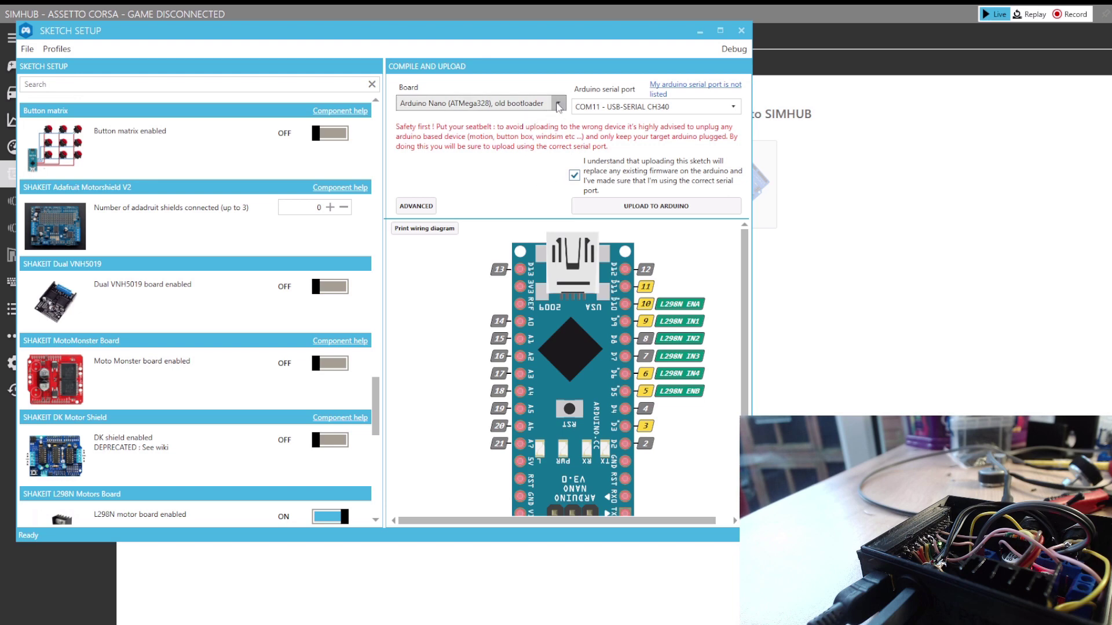
left_click(558, 104)
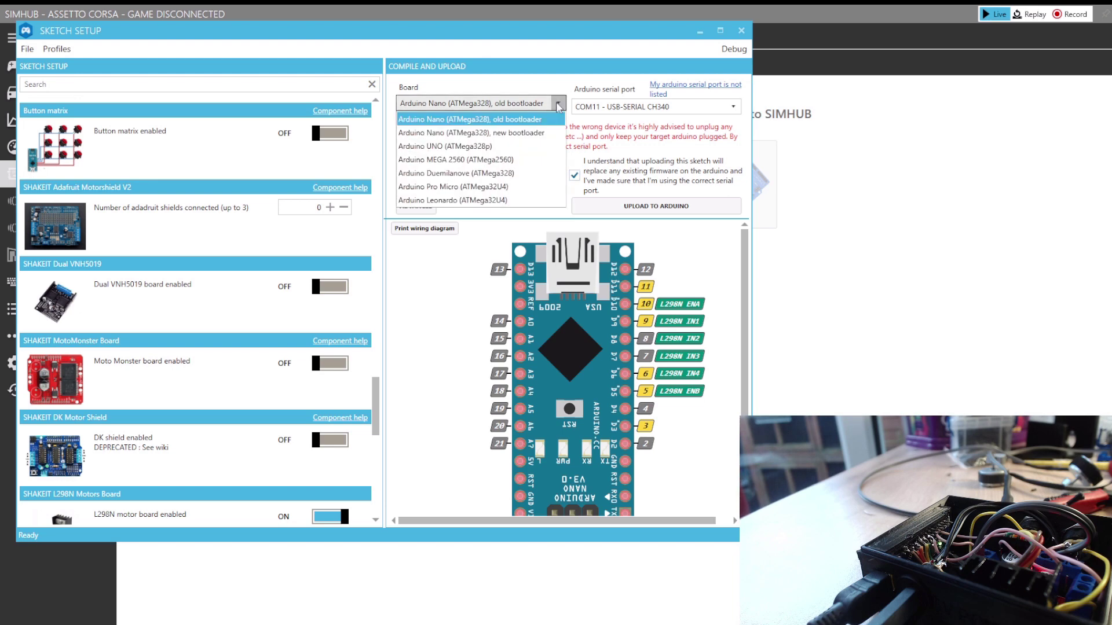
left_click(524, 121)
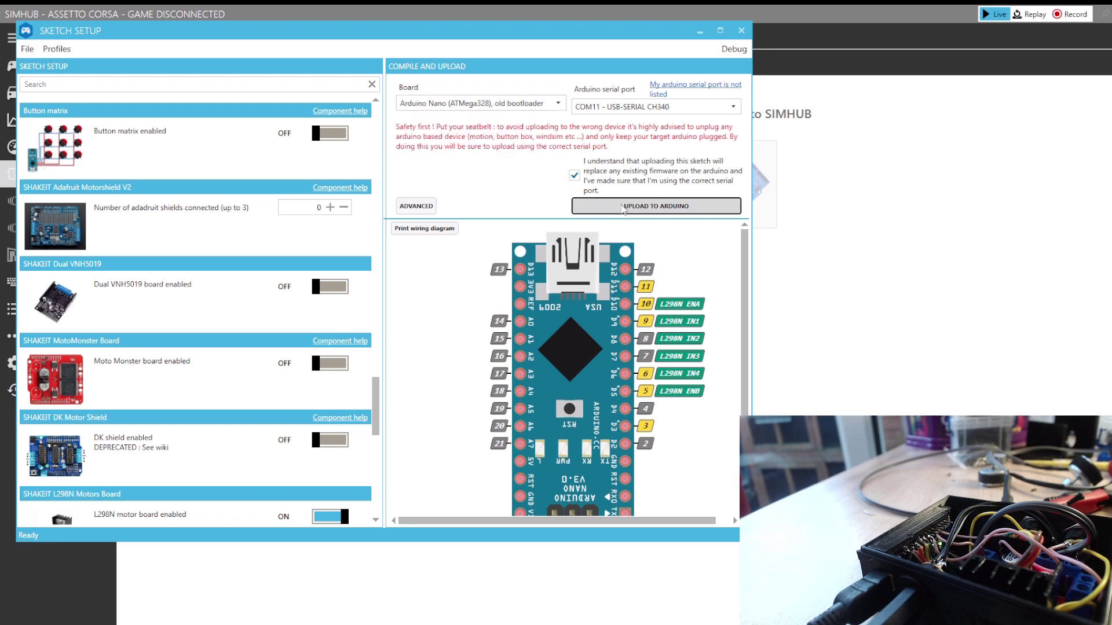
left_click(622, 205)
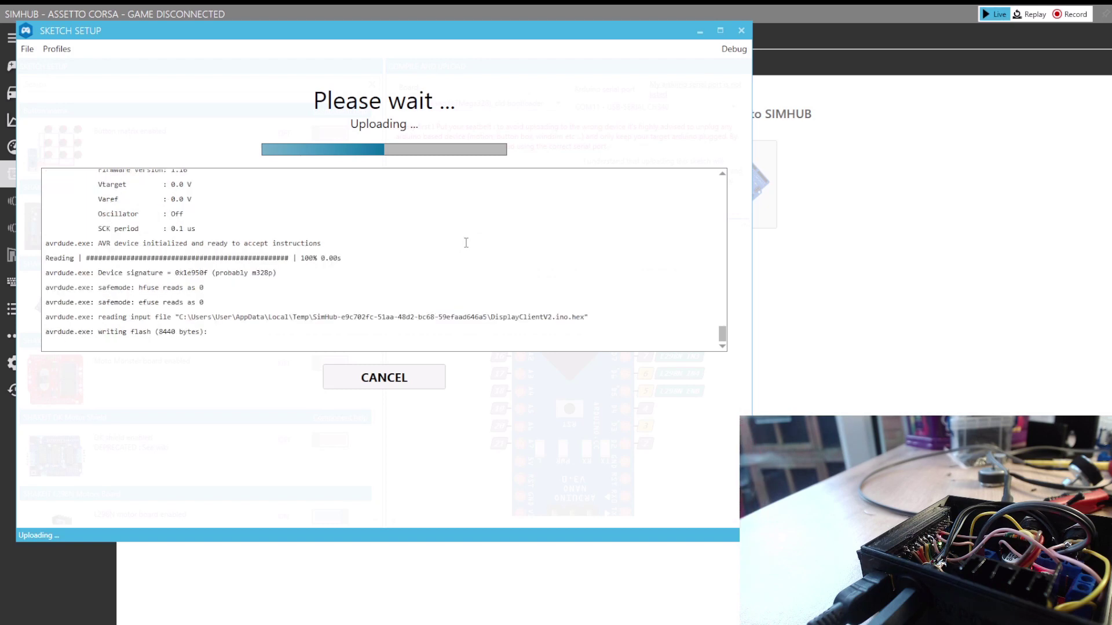
Acknowledge the successful upload and close the Sketch Setup window
left_click(382, 381)
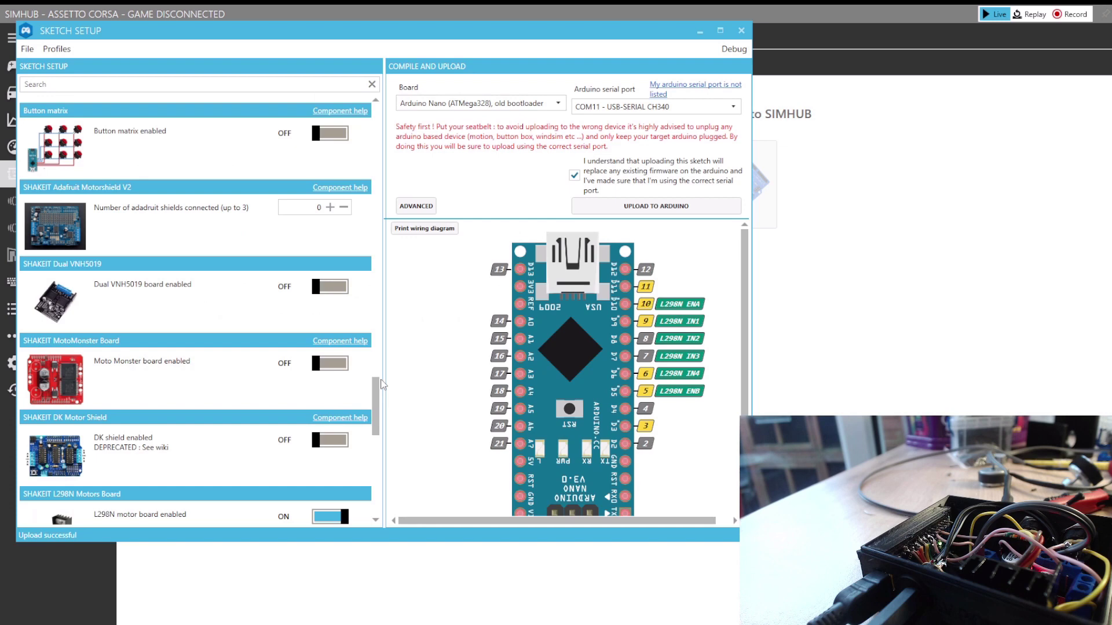
left_click(741, 30)
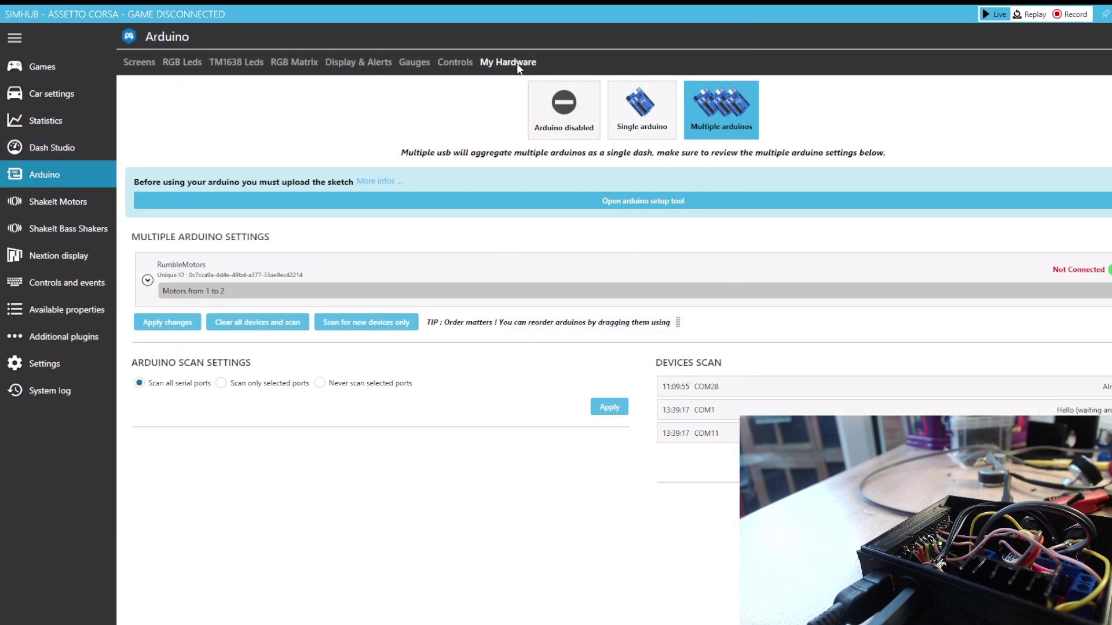
Clear all devices and rescan so one RumbleMotors board is listed, then view ShakeIt Motors
left_click(243, 319)
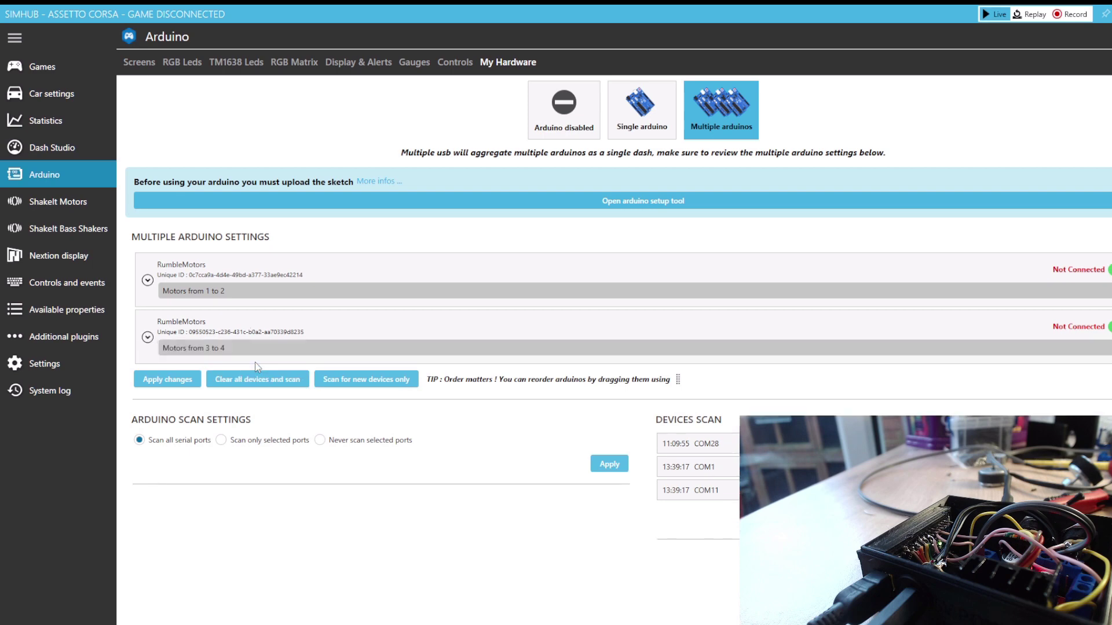
left_click(260, 380)
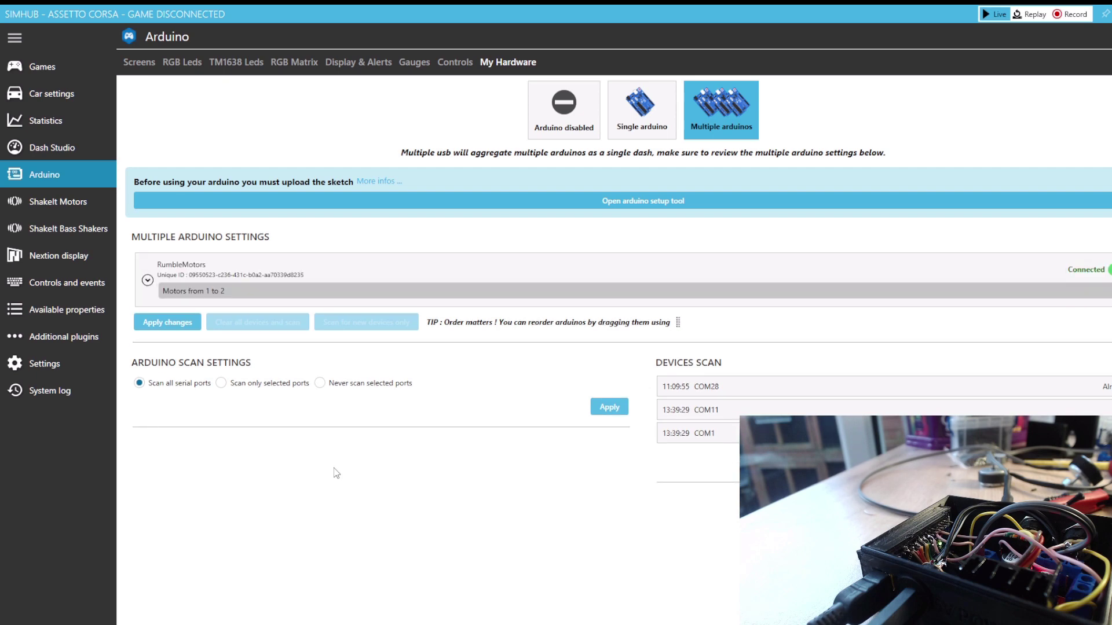
left_click(148, 281)
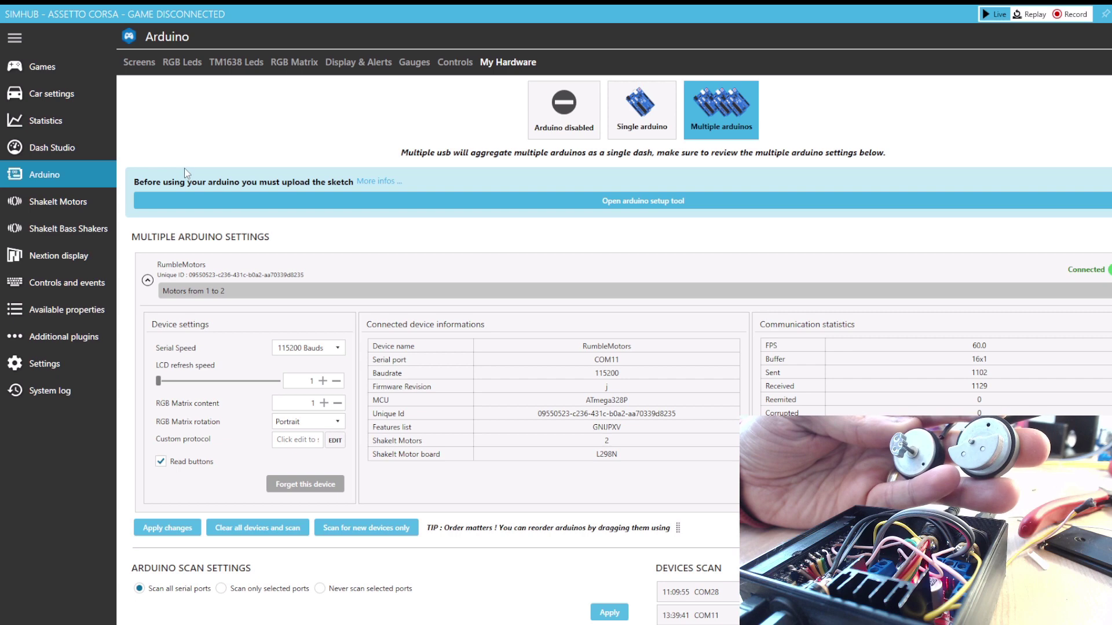
left_click(49, 206)
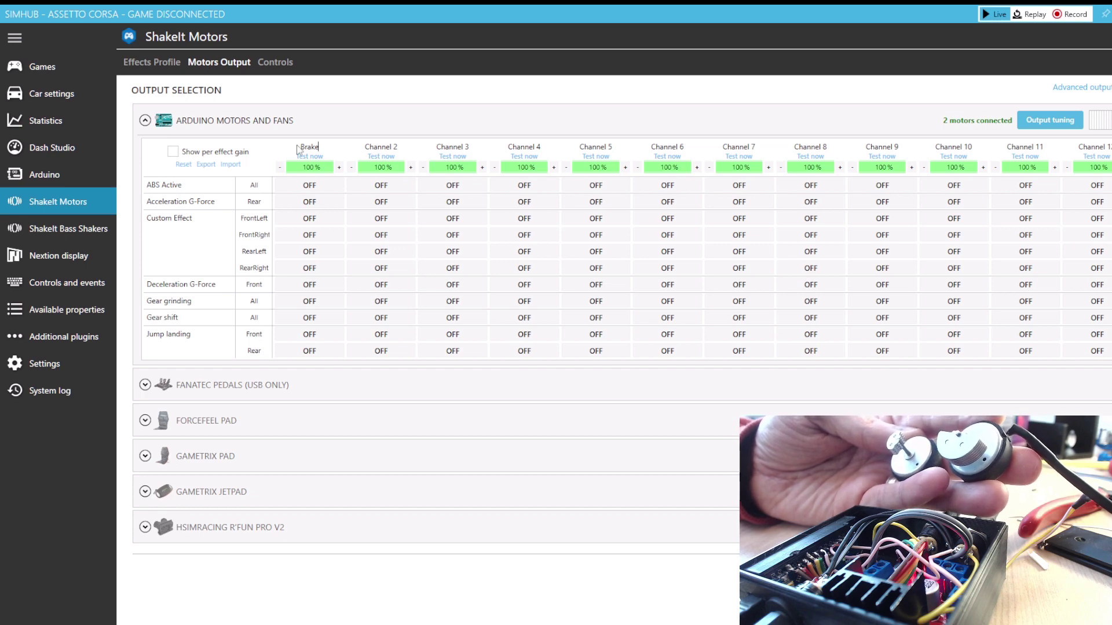
Rename Arduino motor Channel 2 to 'Accelerator' in the Motors Output table
left_click(381, 157)
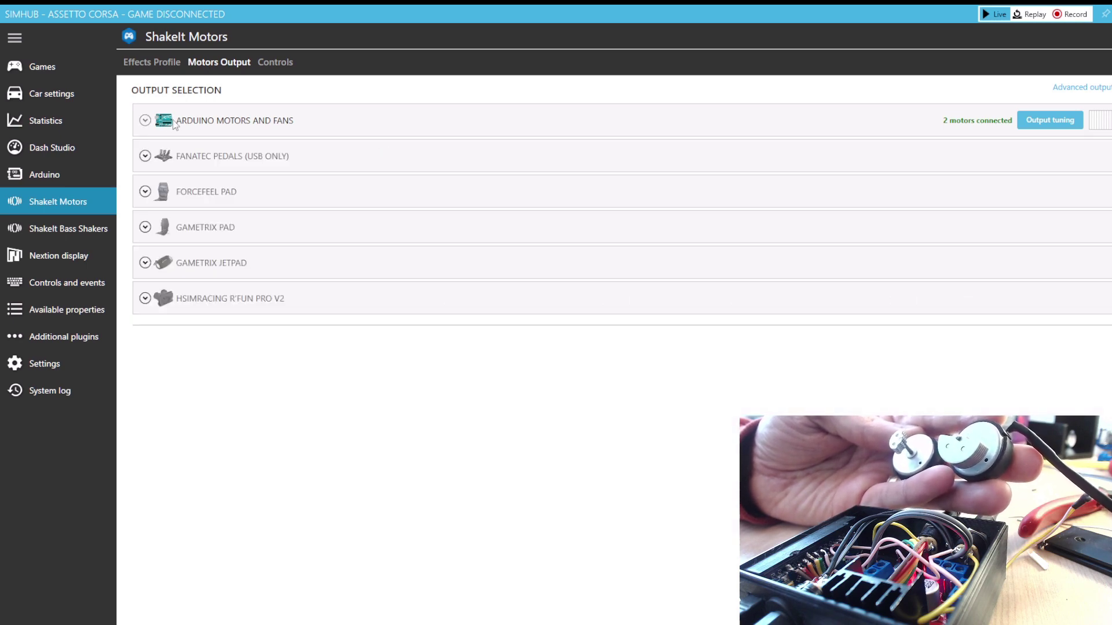
left_click(145, 121)
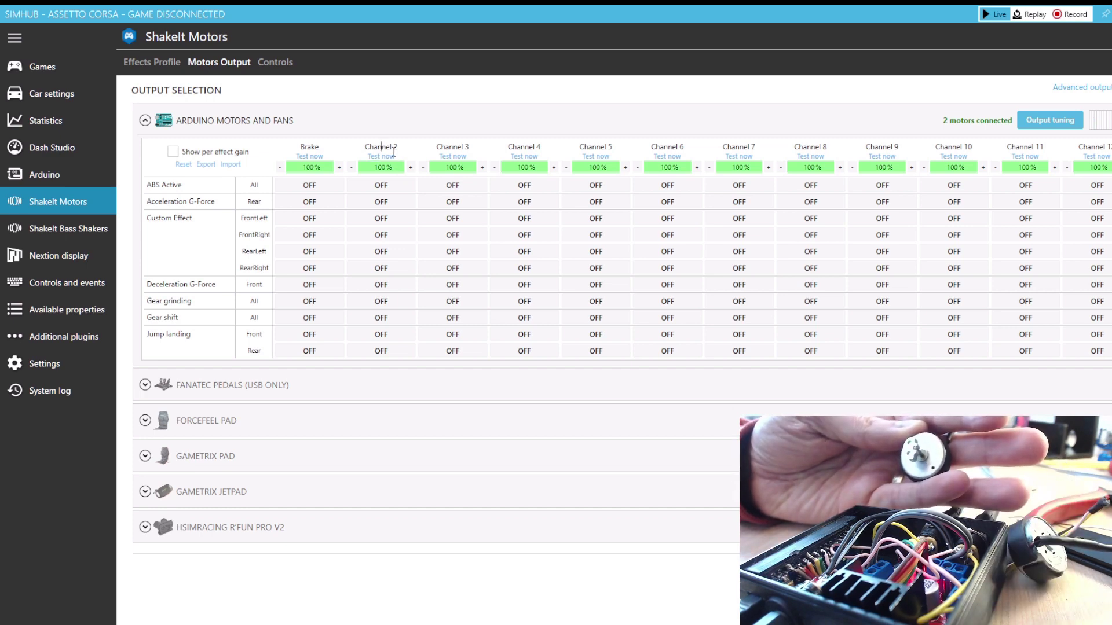
left_click_drag(396, 149, 349, 156)
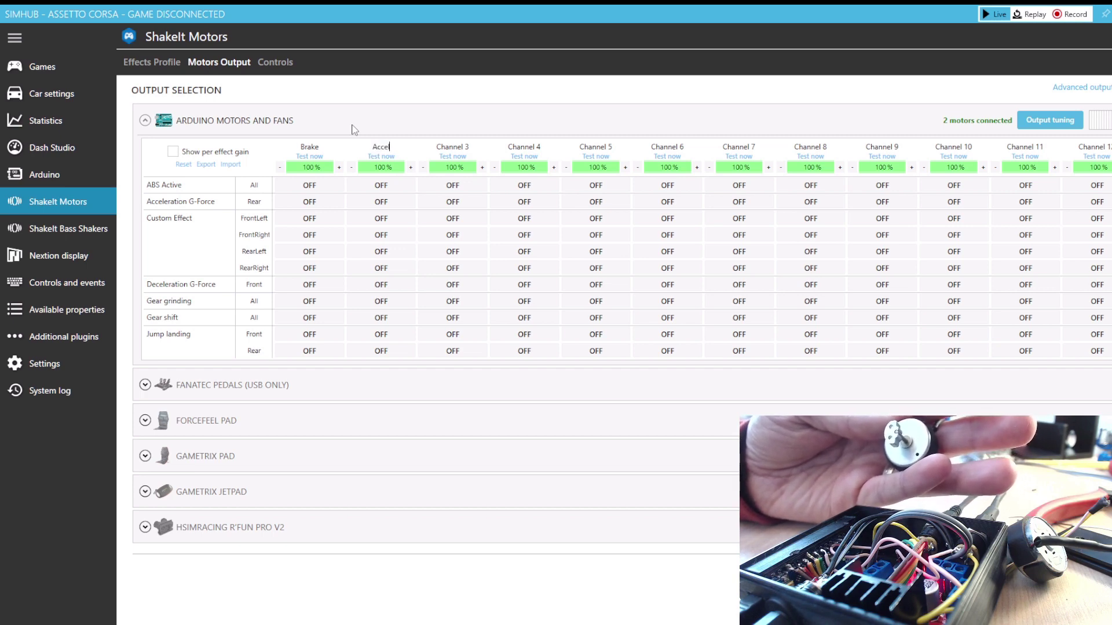
type("Accelerator")
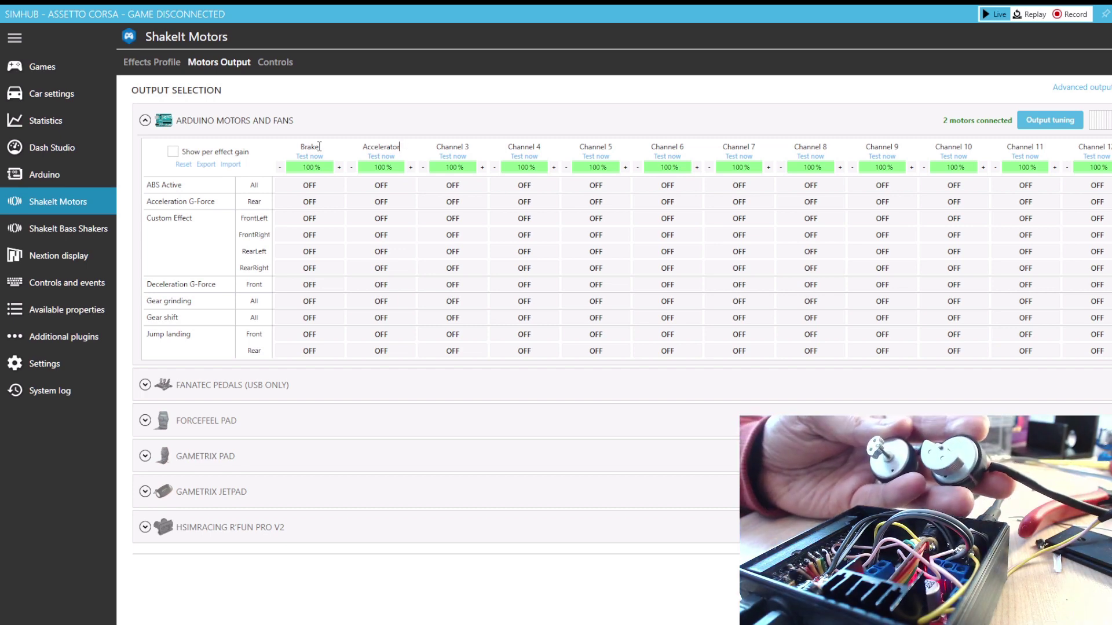
left_click(270, 63)
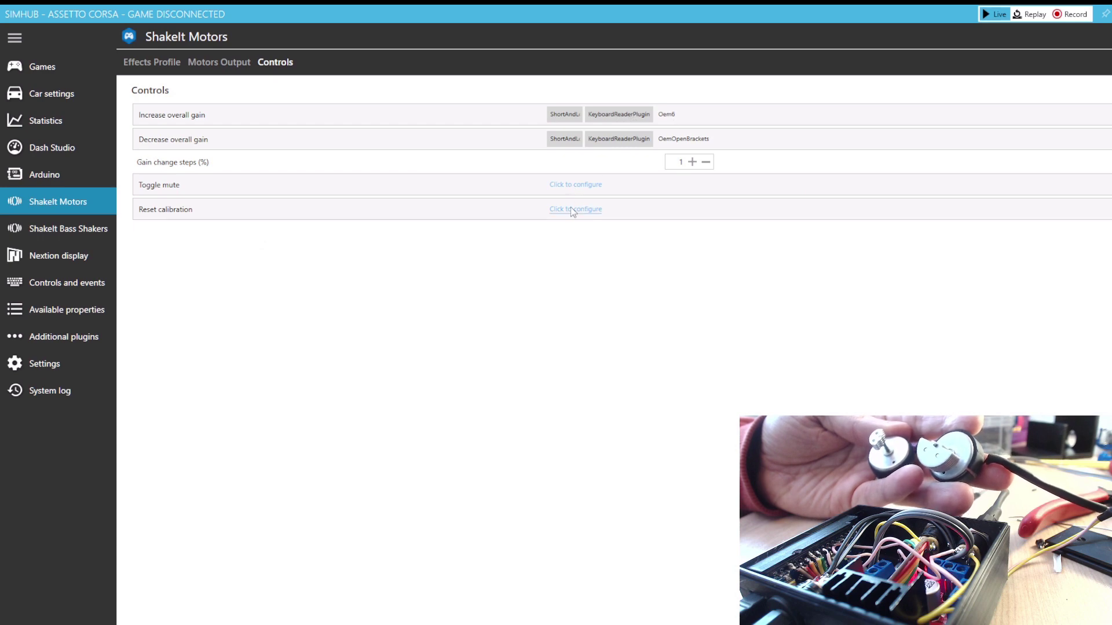
Turn on Wheels lock FrontLeft, FrontRight, RearLeft and RearRight for the Brake motor
left_click(146, 68)
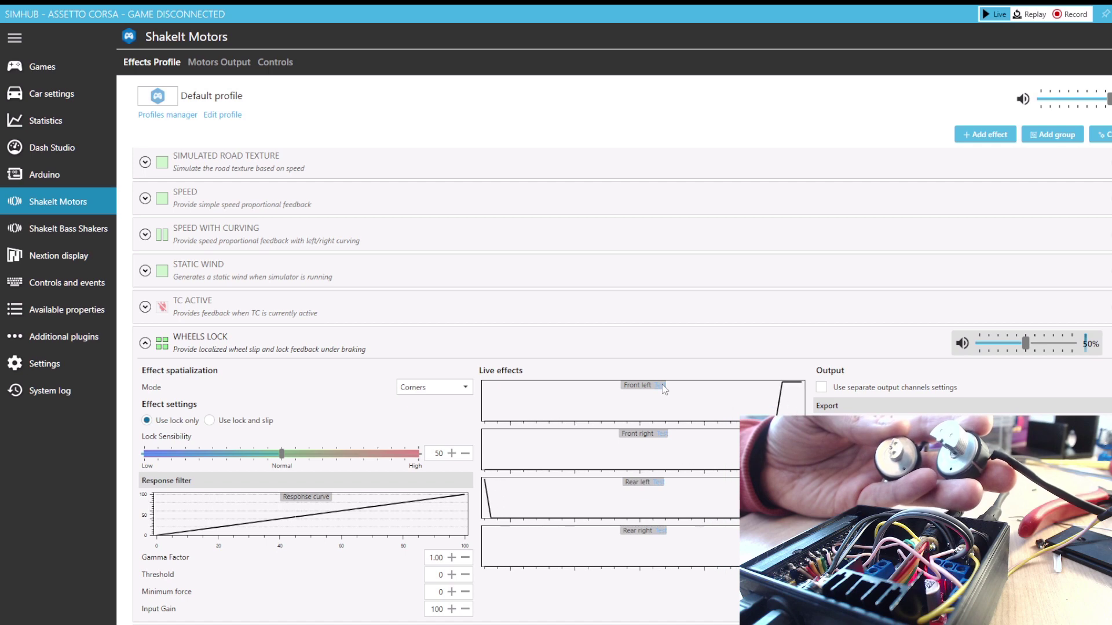
left_click(210, 62)
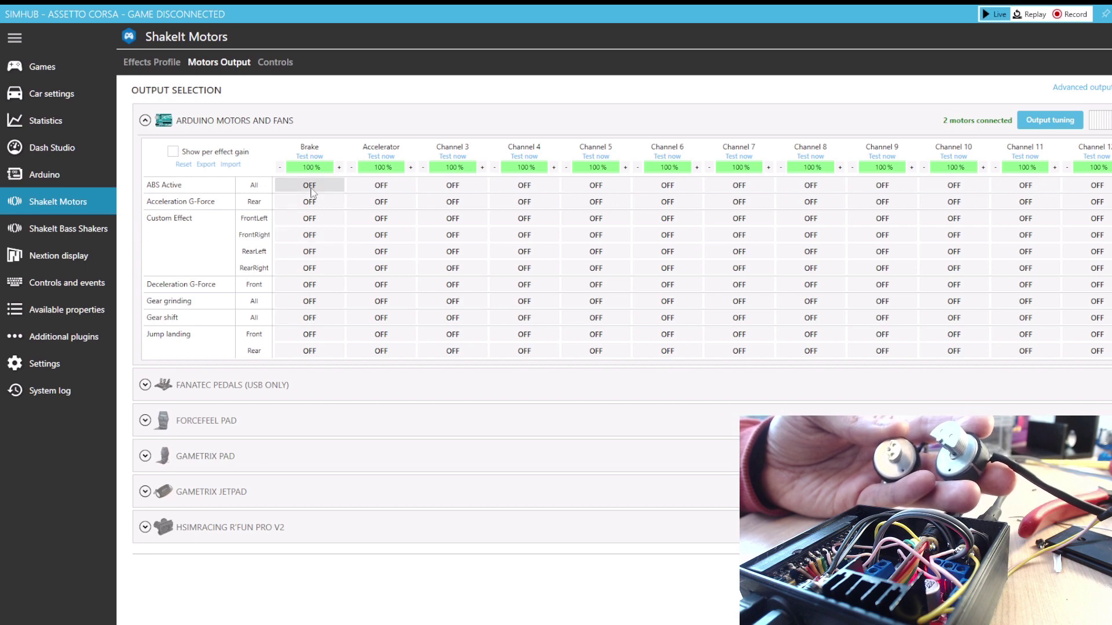
scroll(312, 243, "down", 6)
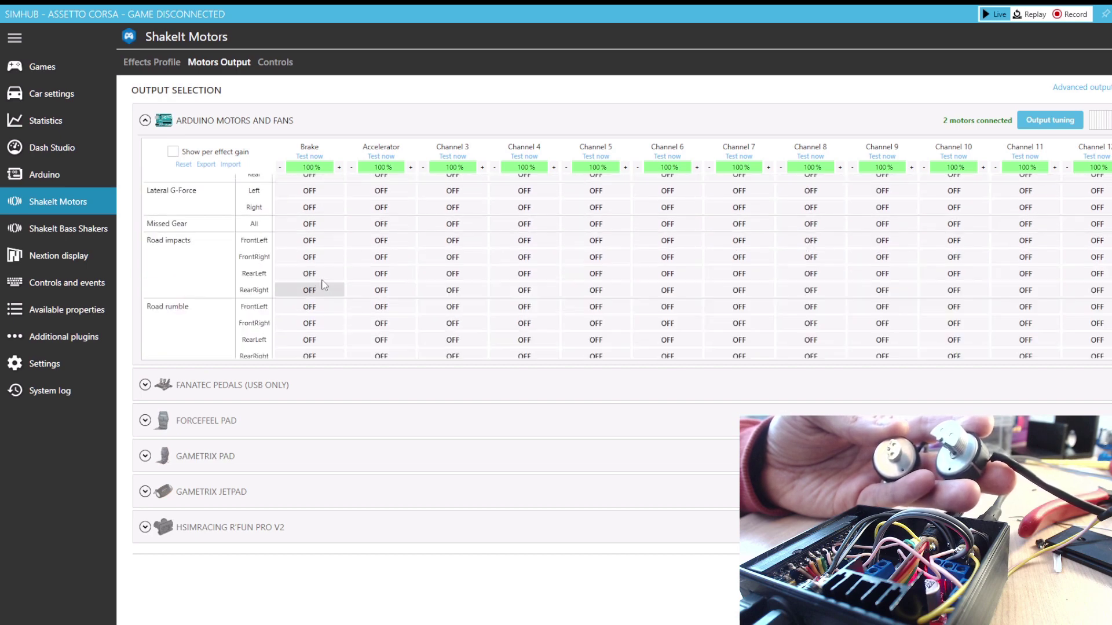
scroll(323, 285, "down", 5)
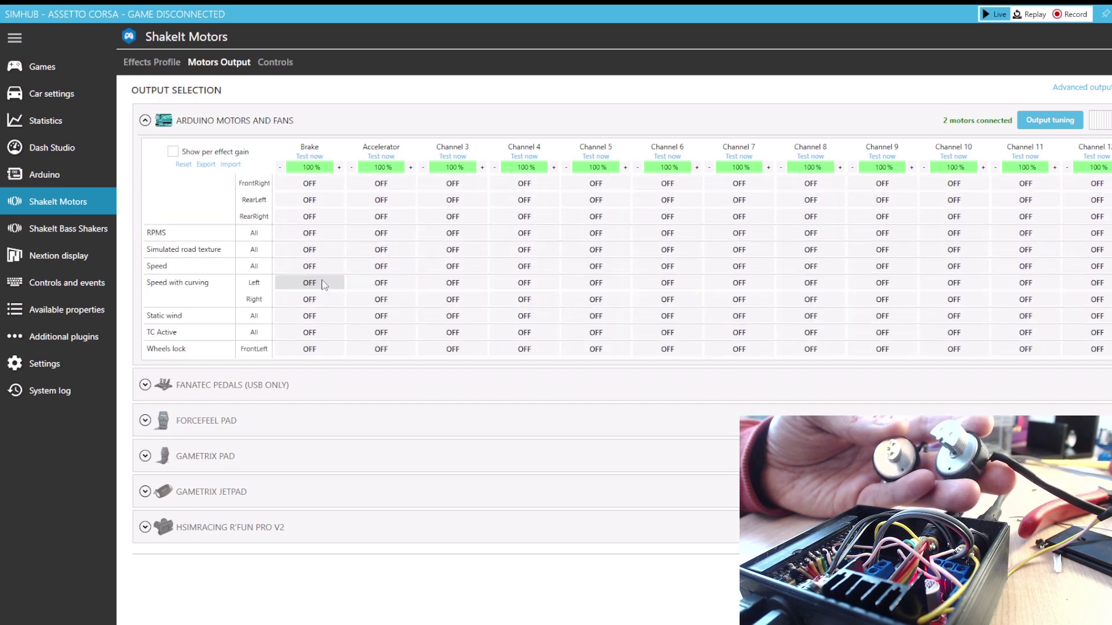
scroll(323, 285, "down", 3)
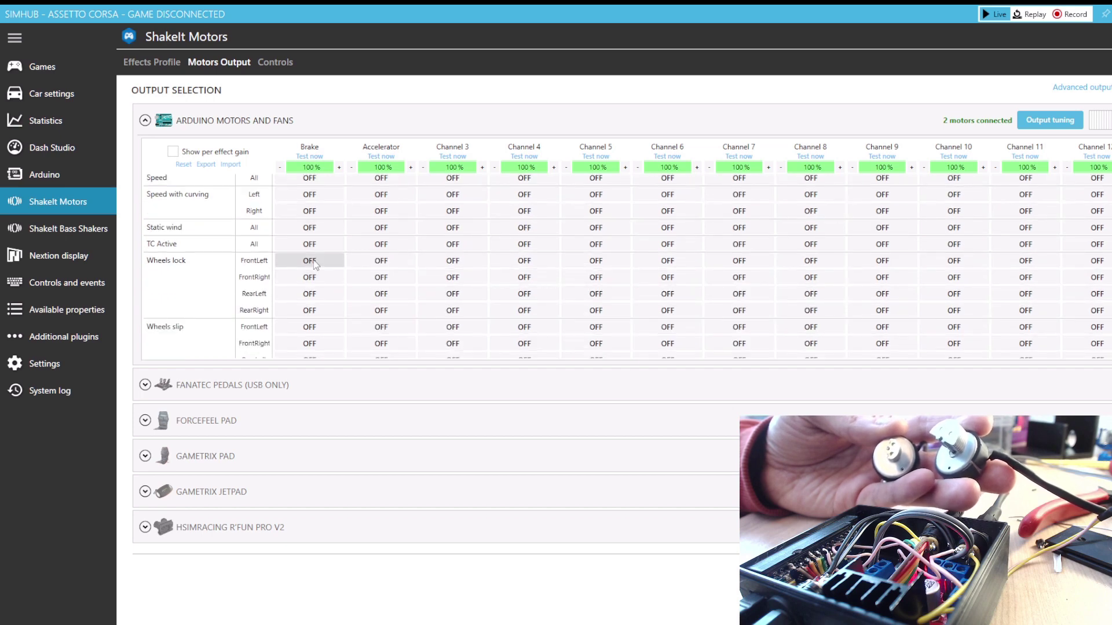
left_click_drag(315, 265, 313, 296)
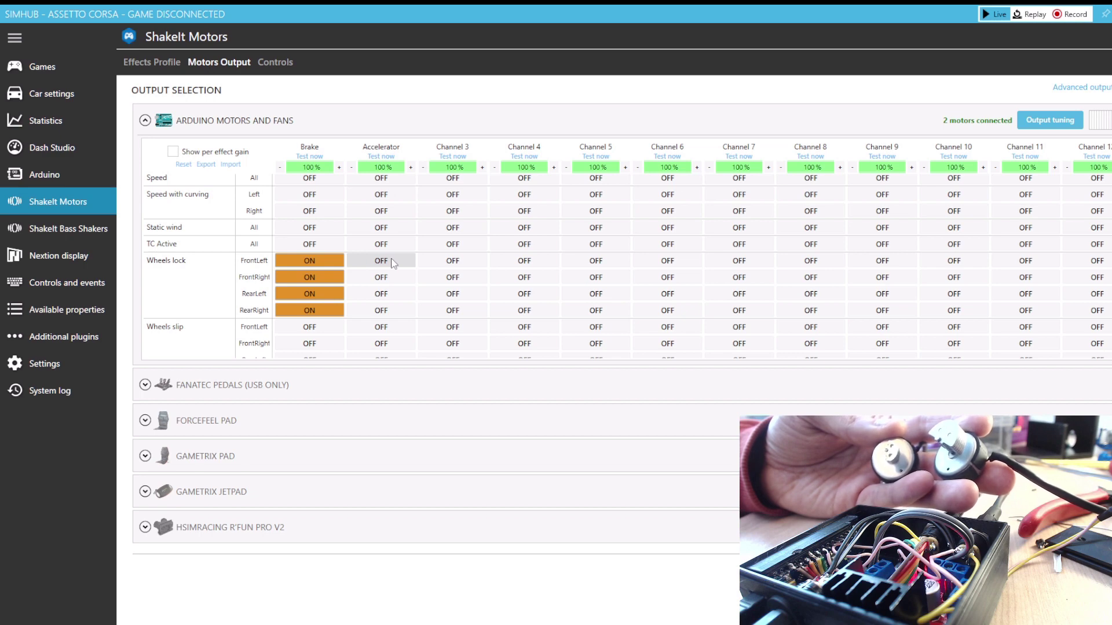
left_click(146, 62)
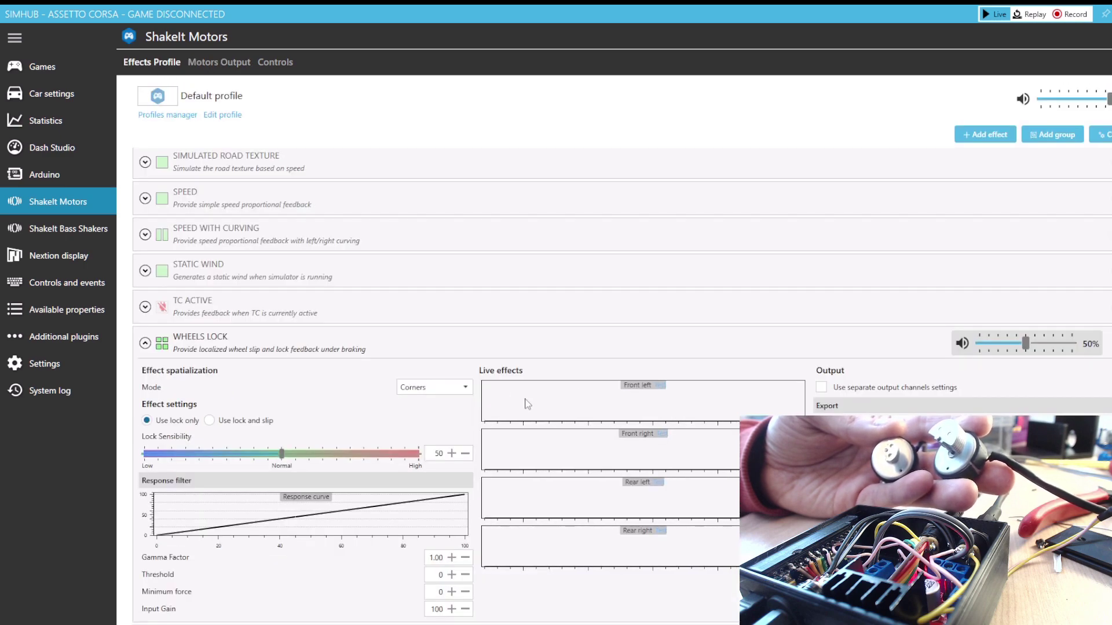
Send Wheels Lock test pulses to the front-left and rear-left wheels
left_click(660, 385)
left_click(664, 390)
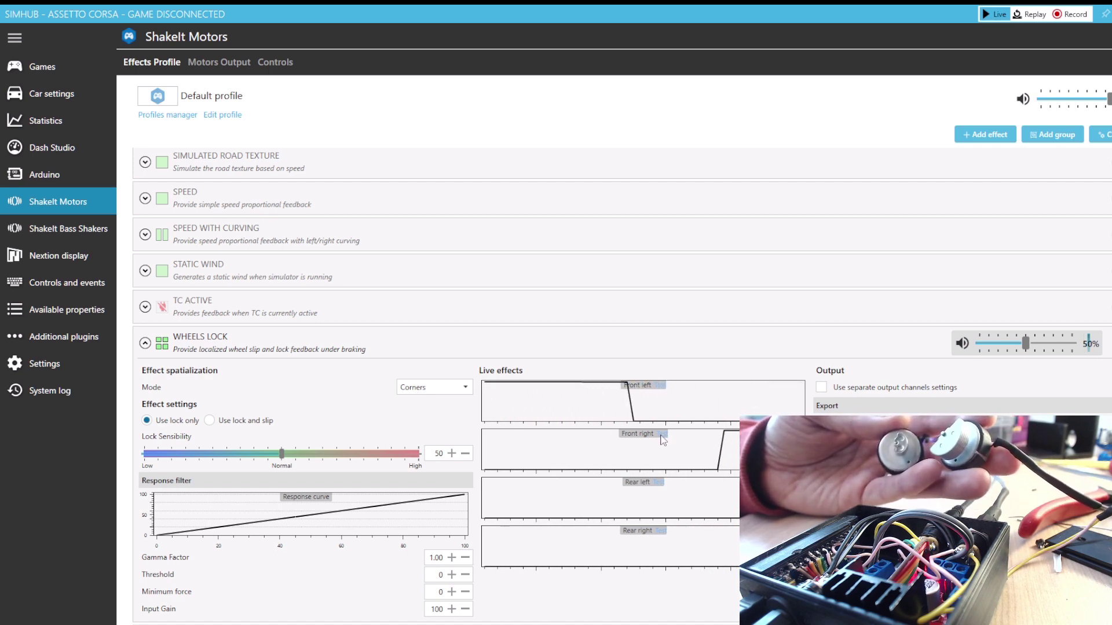
left_click(660, 483)
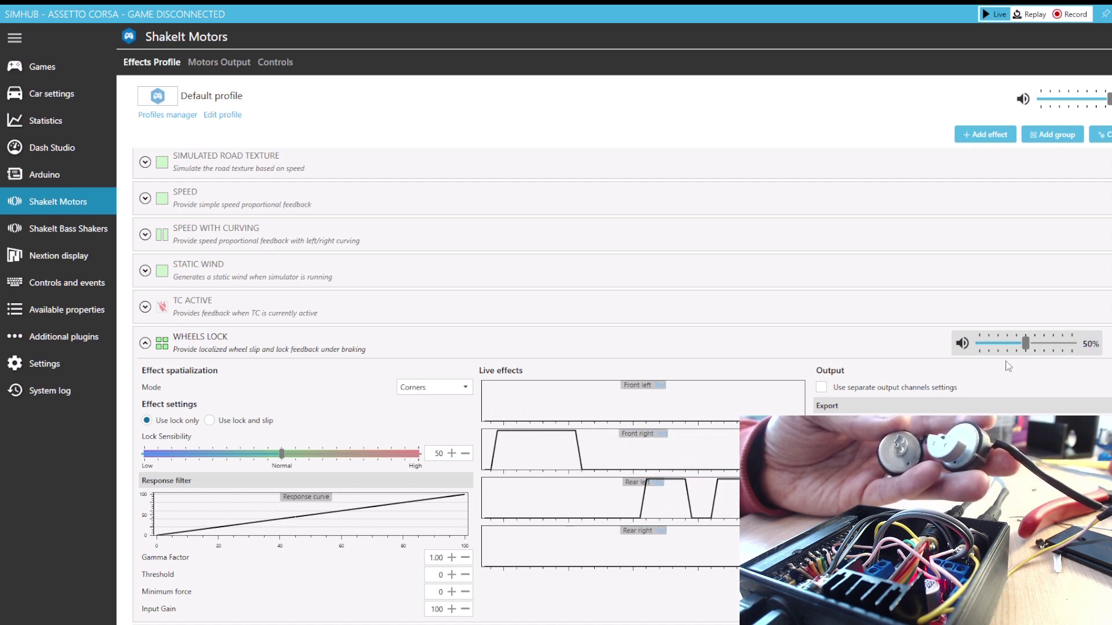
Raise the Wheels Lock level to 85% and re-test the front-left wheel
left_click_drag(1025, 343, 1058, 343)
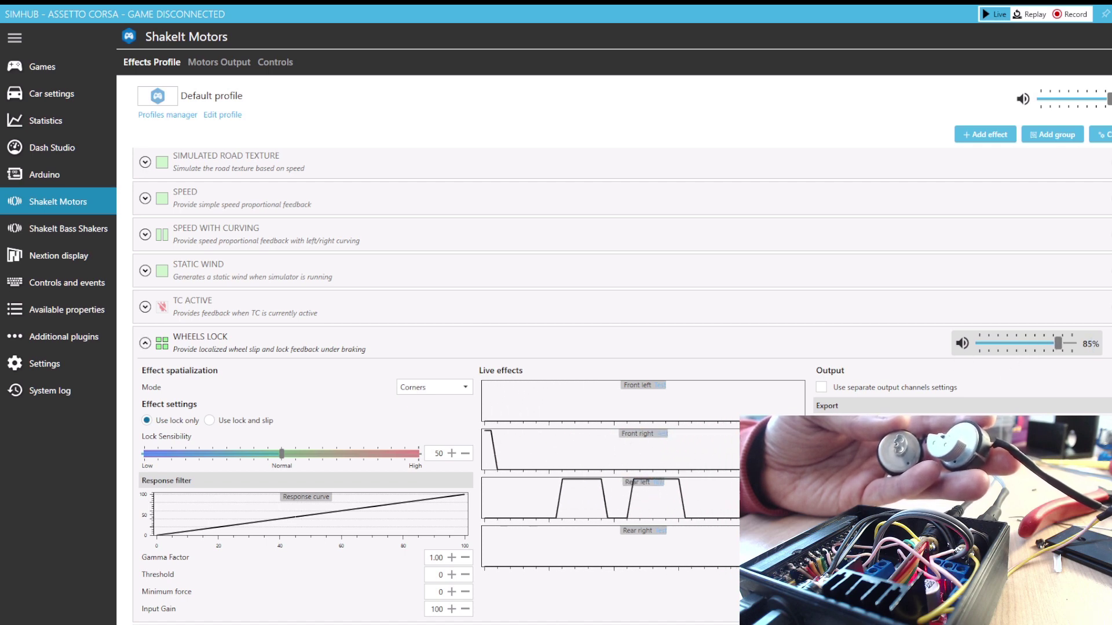
left_click(663, 387)
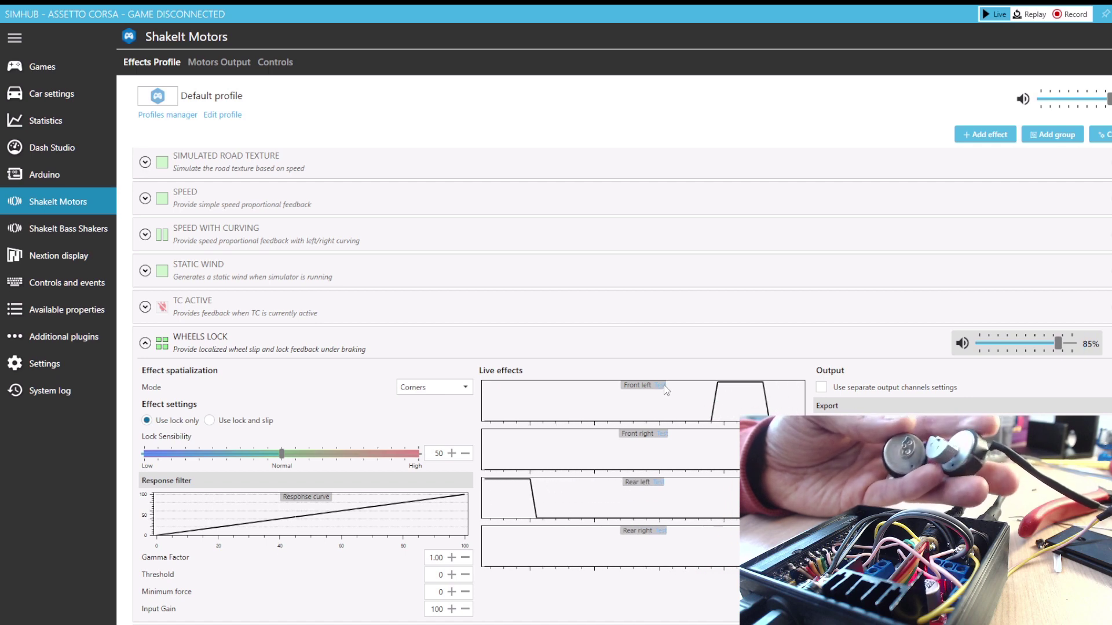
left_click(664, 385)
left_click(664, 385)
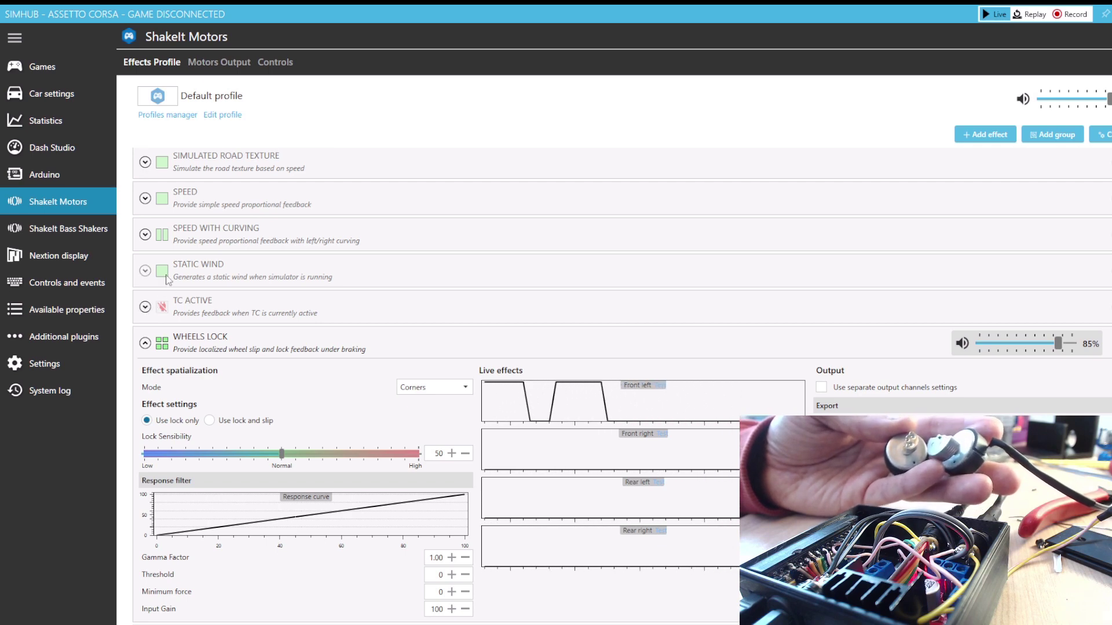
scroll(188, 329, "down", 1)
Switch RPMS on for the Accelerator motor and send it an RPM vibration test
scroll(188, 329, "up", 3)
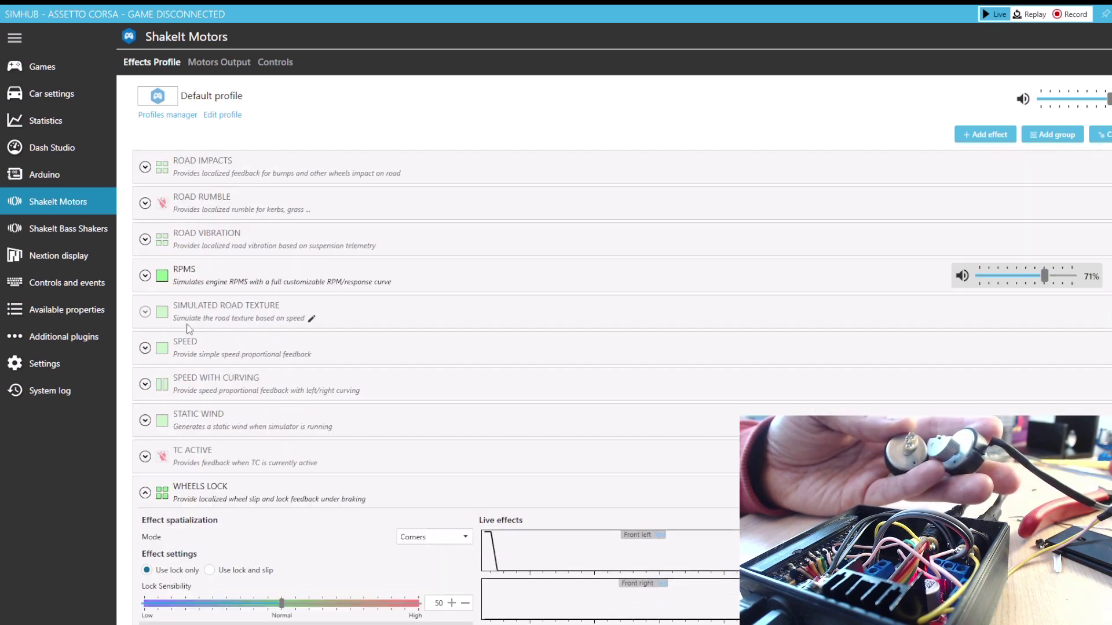
scroll(191, 292, "up", 2)
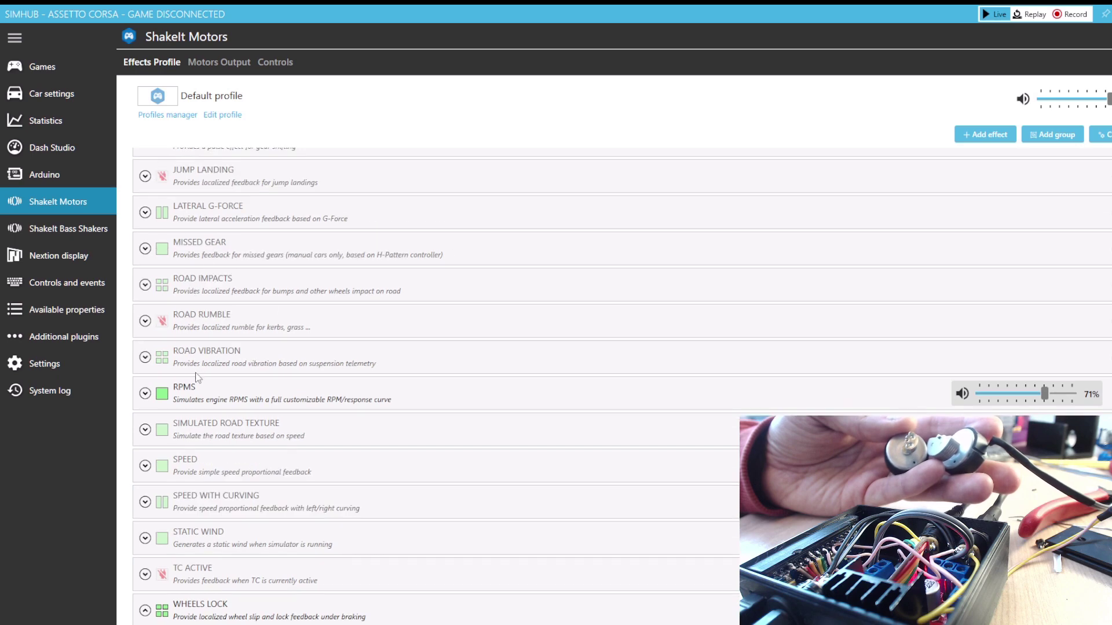
left_click(146, 394)
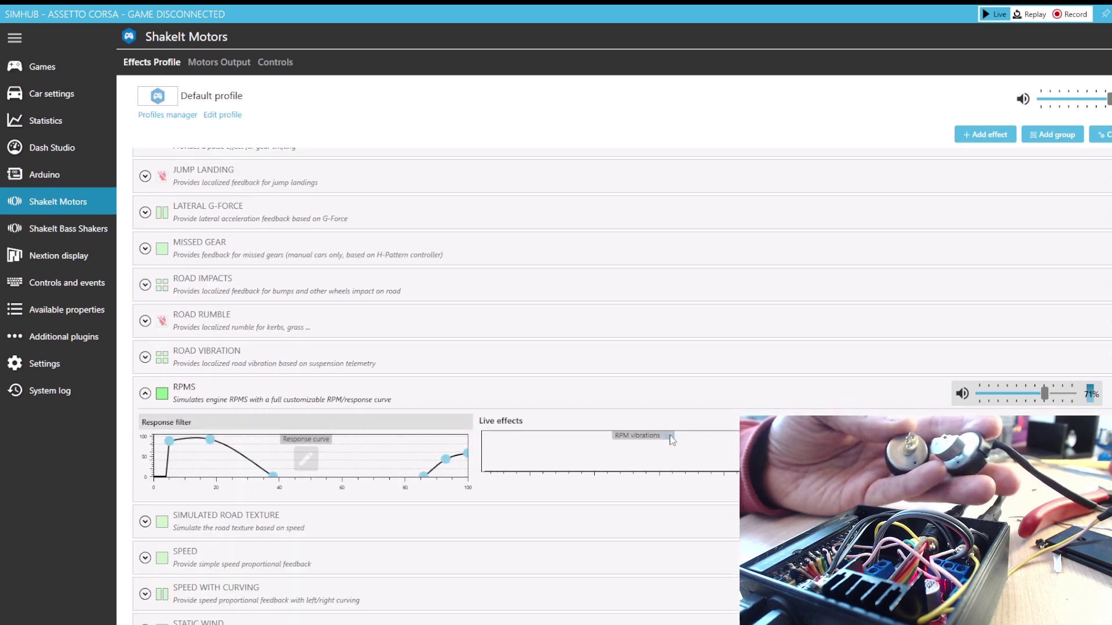
left_click(227, 60)
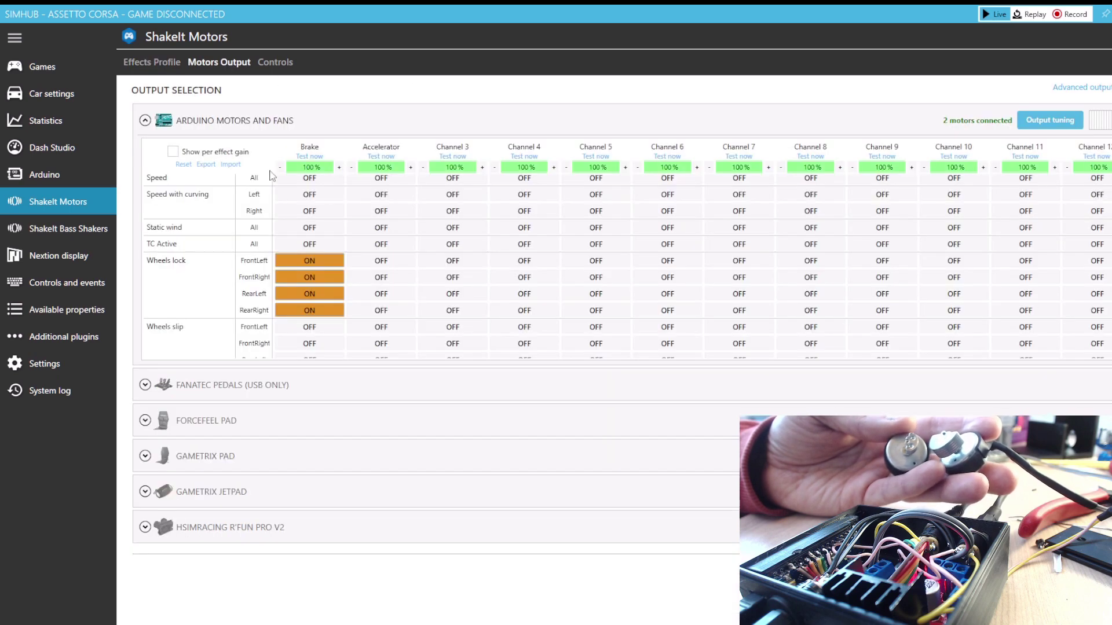
scroll(374, 250, "up", 4)
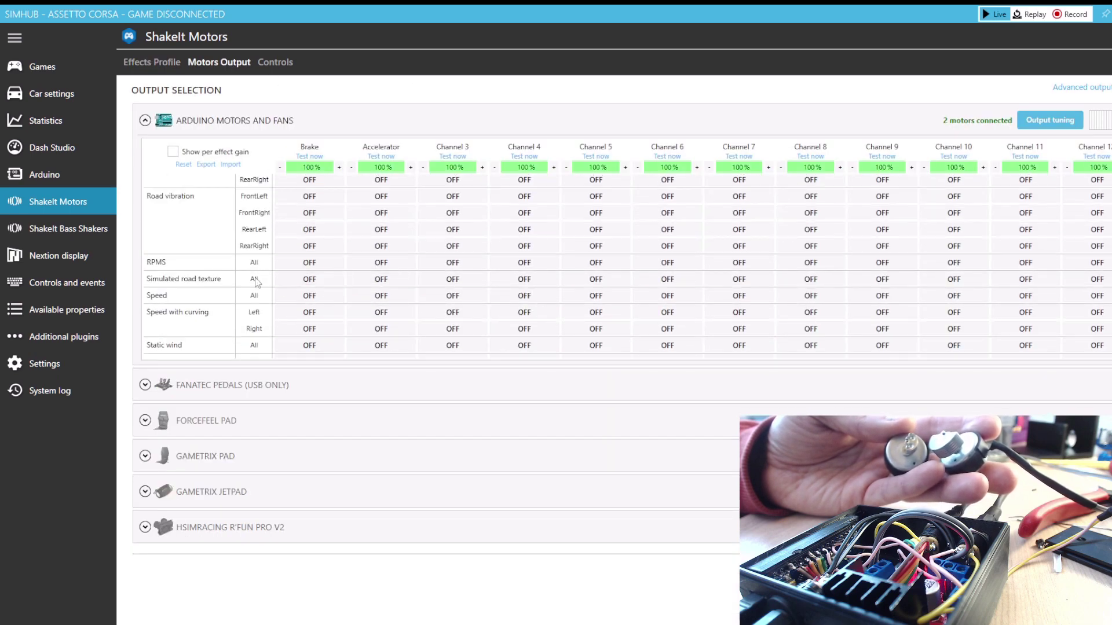
left_click(382, 264)
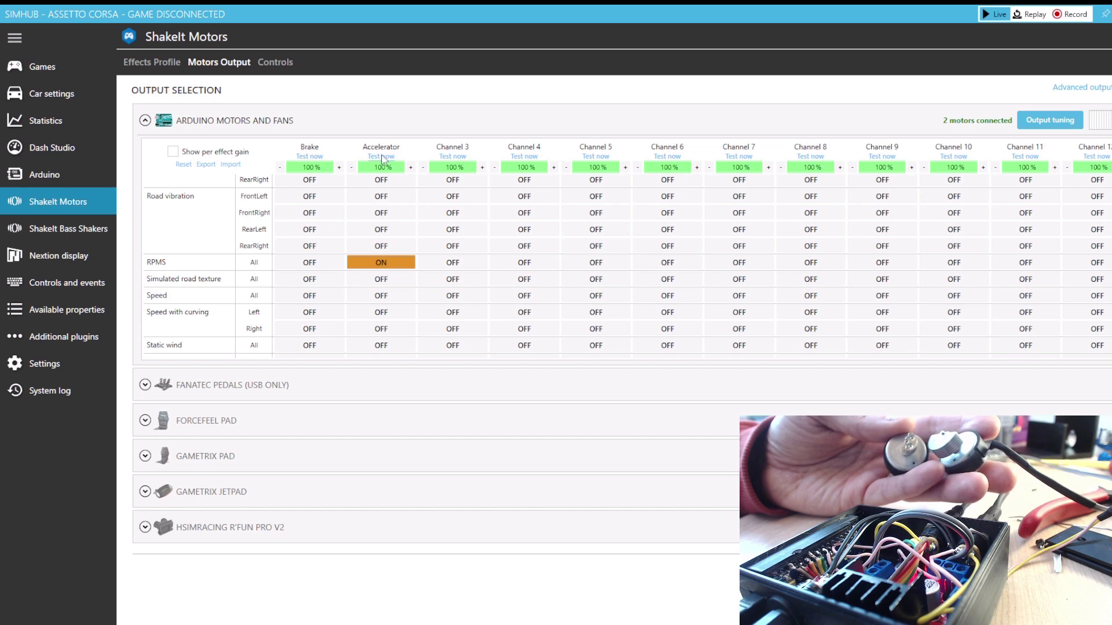
left_click(176, 60)
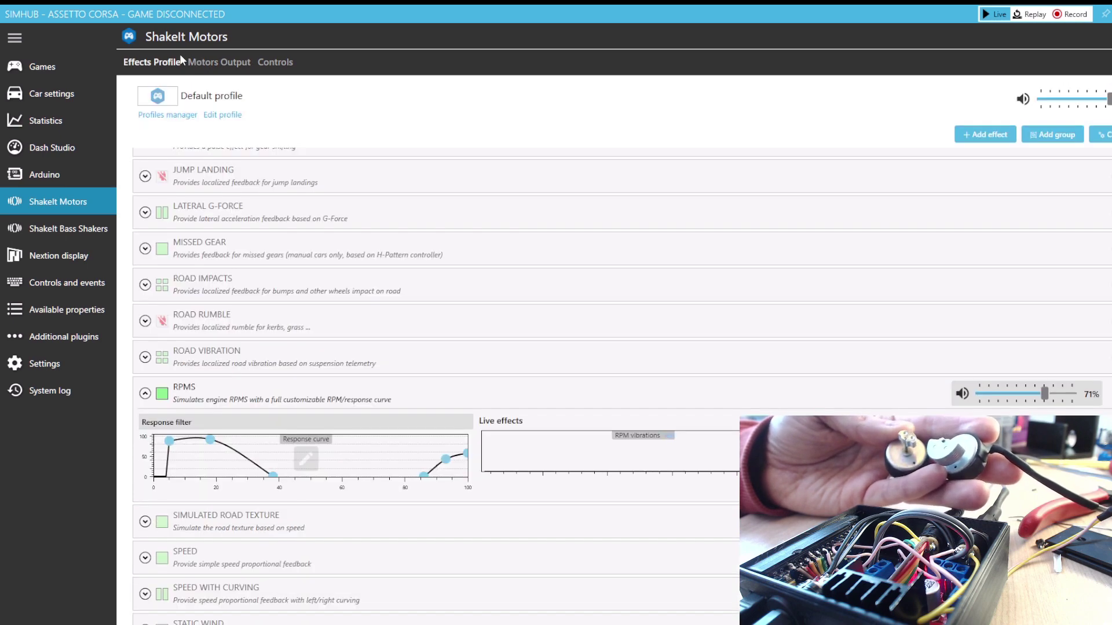
left_click(672, 436)
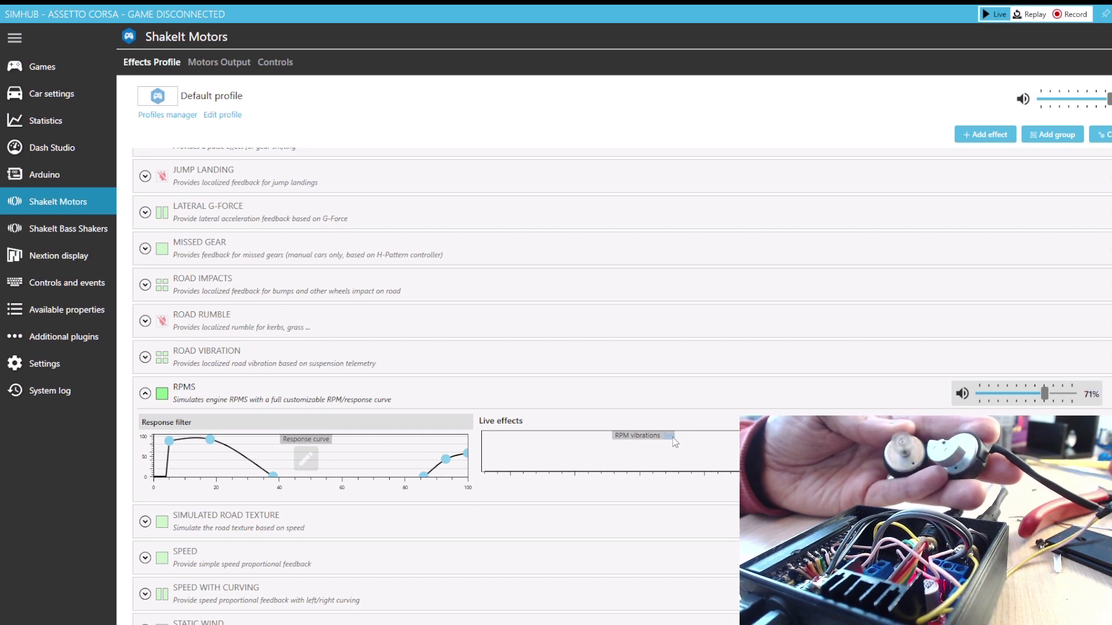